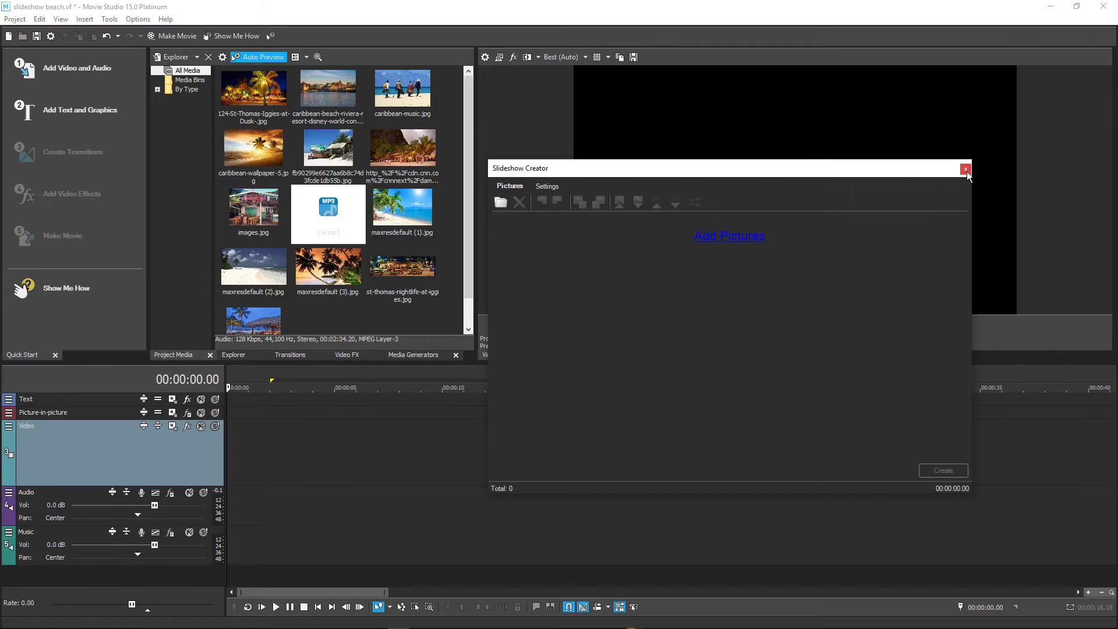
Close the Slideshow Creator and view the PowerDirector Android App Tutorials playlist in the YouTube browser window.
left_click(966, 170)
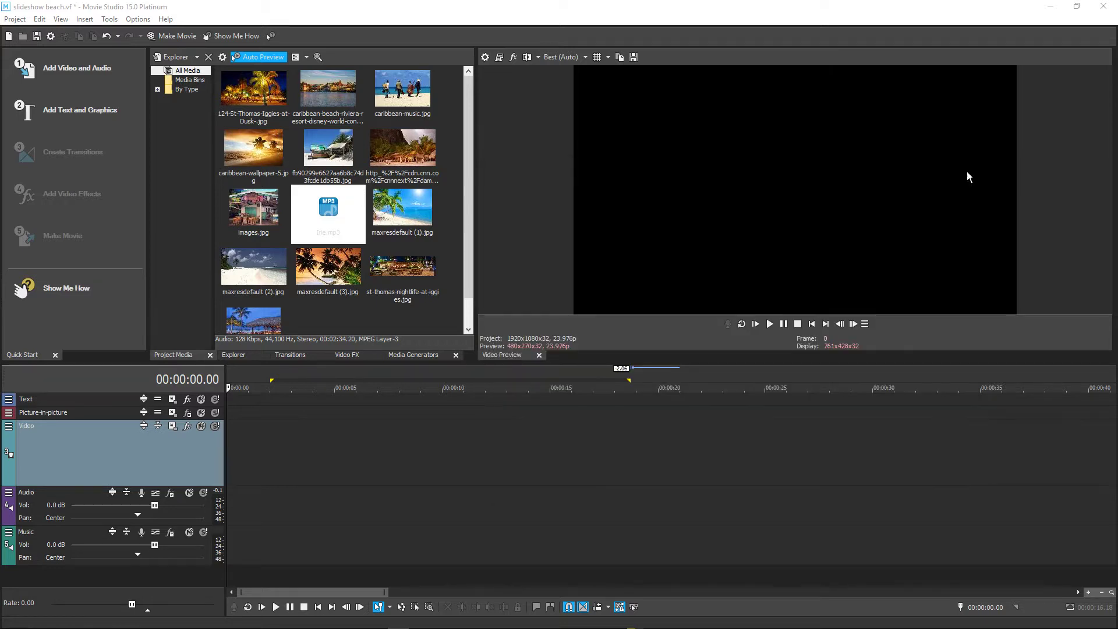
left_click(1049, 7)
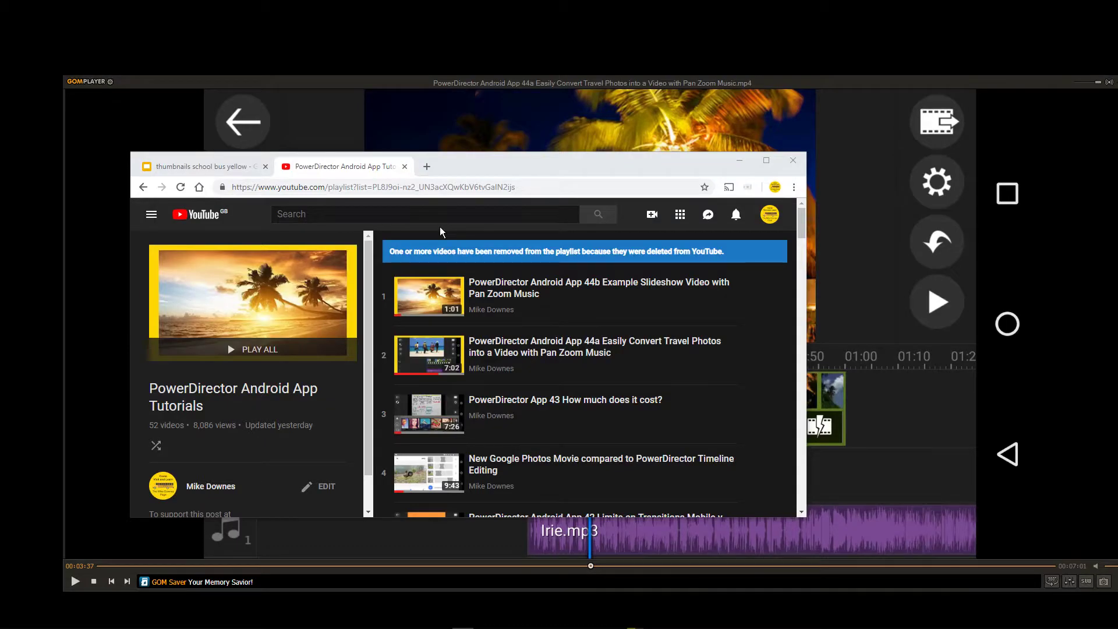
left_click(767, 160)
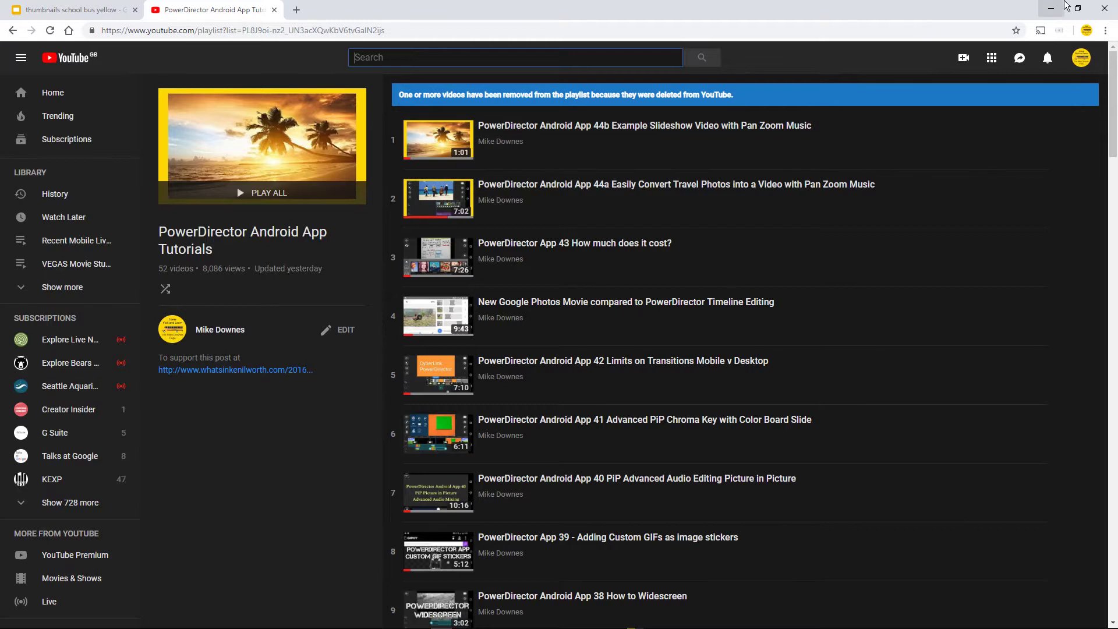
left_click(1050, 11)
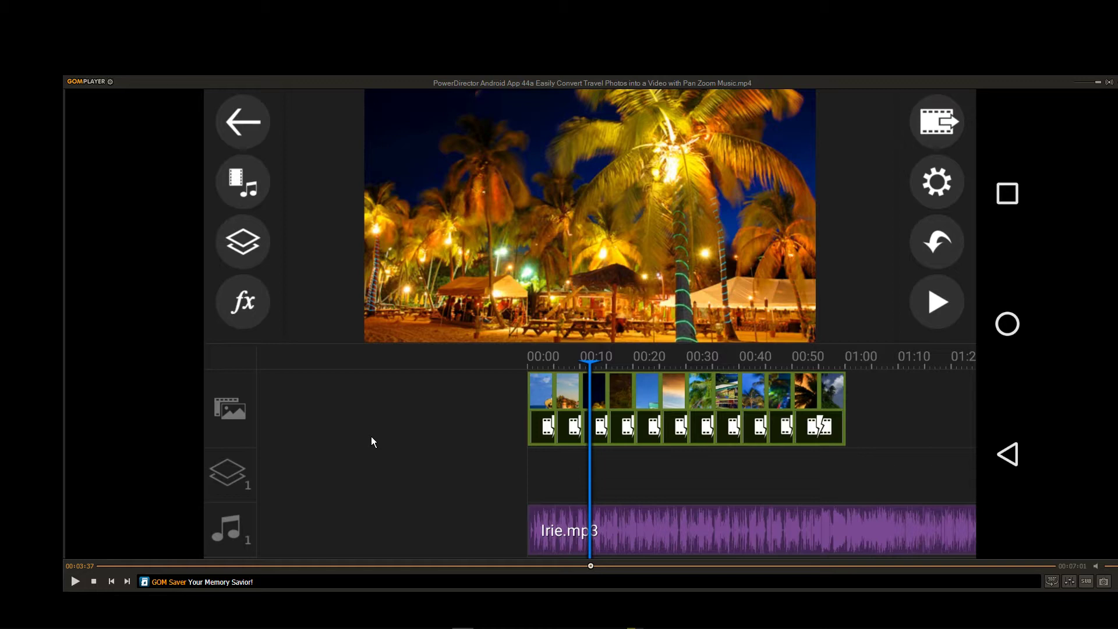
Skim the PowerDirector Android travel photos tutorial in GOM Player from near its start up to the editing Settings screen.
double_click(353, 348)
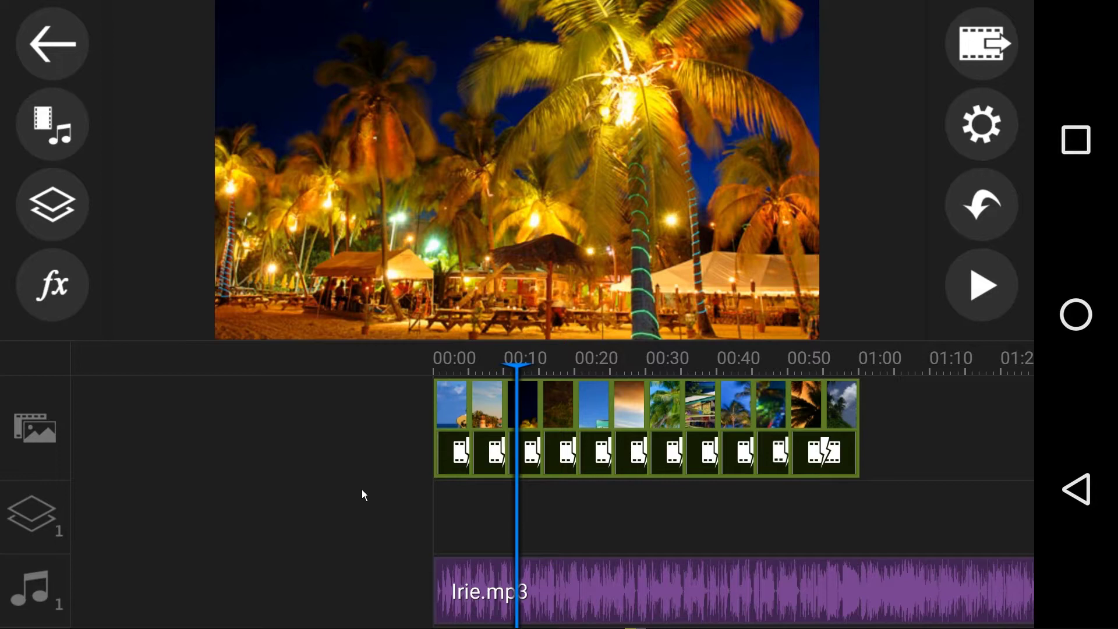
key("Return")
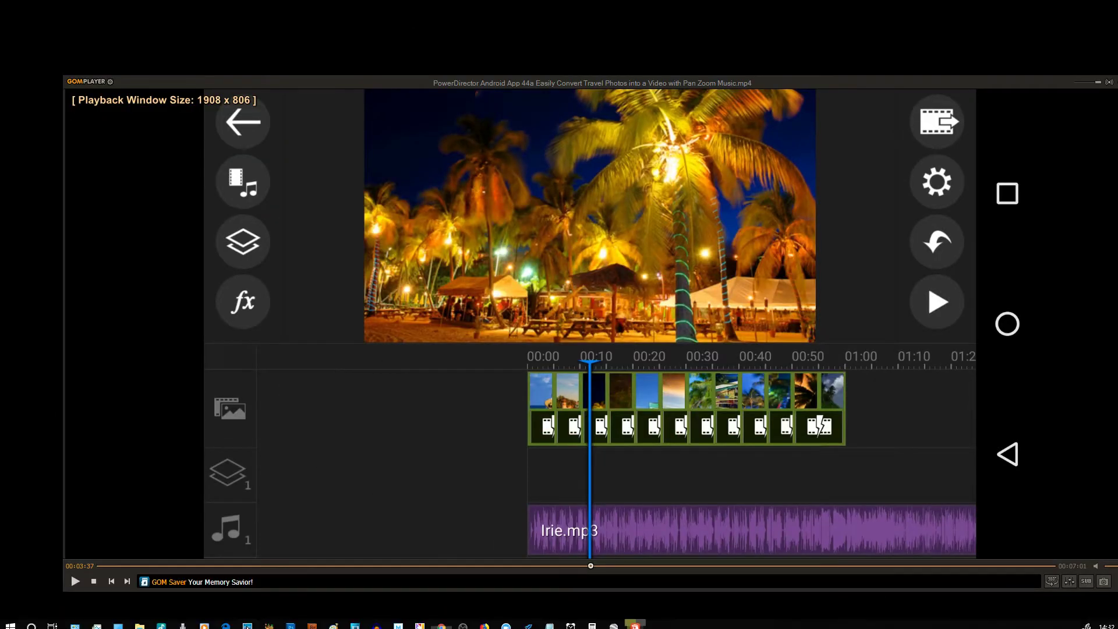
left_click(130, 566)
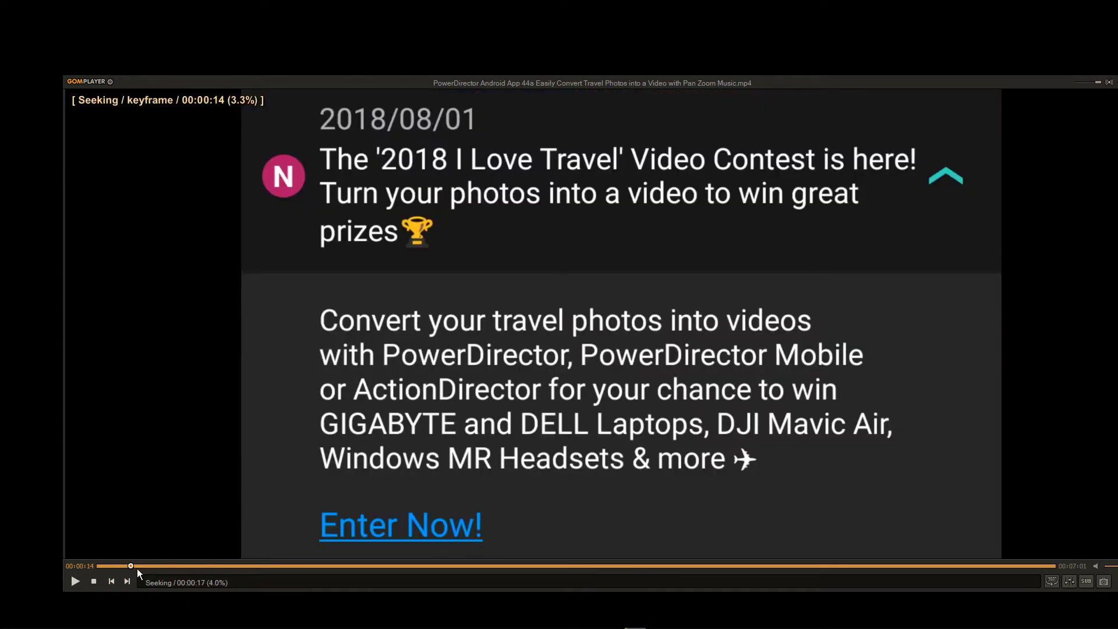
key("Right")
key("Right")
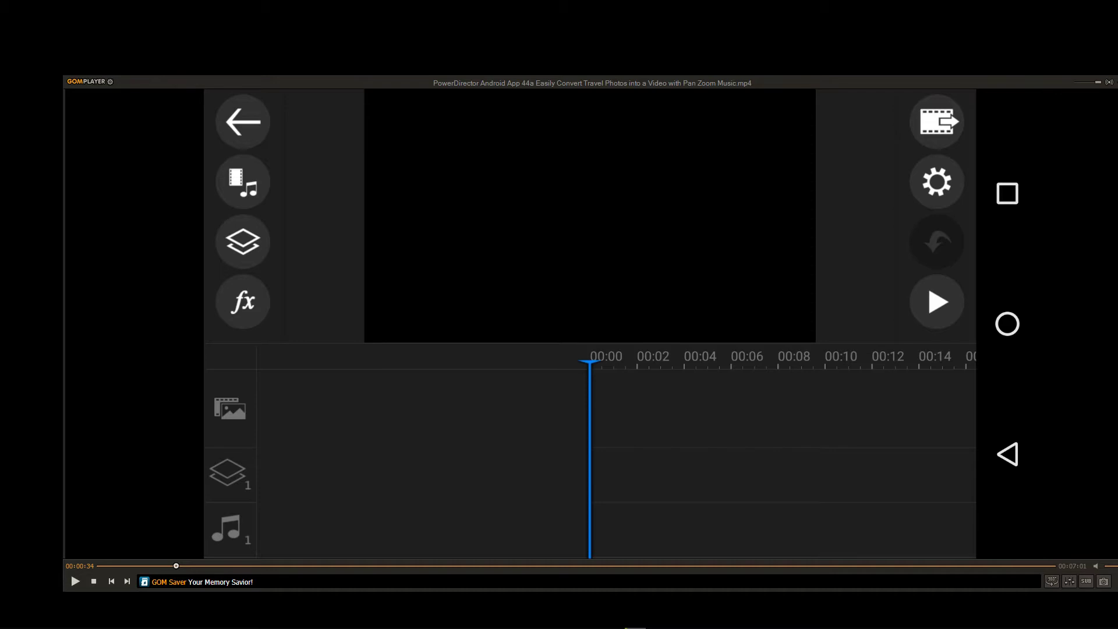
key("Right")
key("Right")
key("Right")
key("Right")
key("Right")
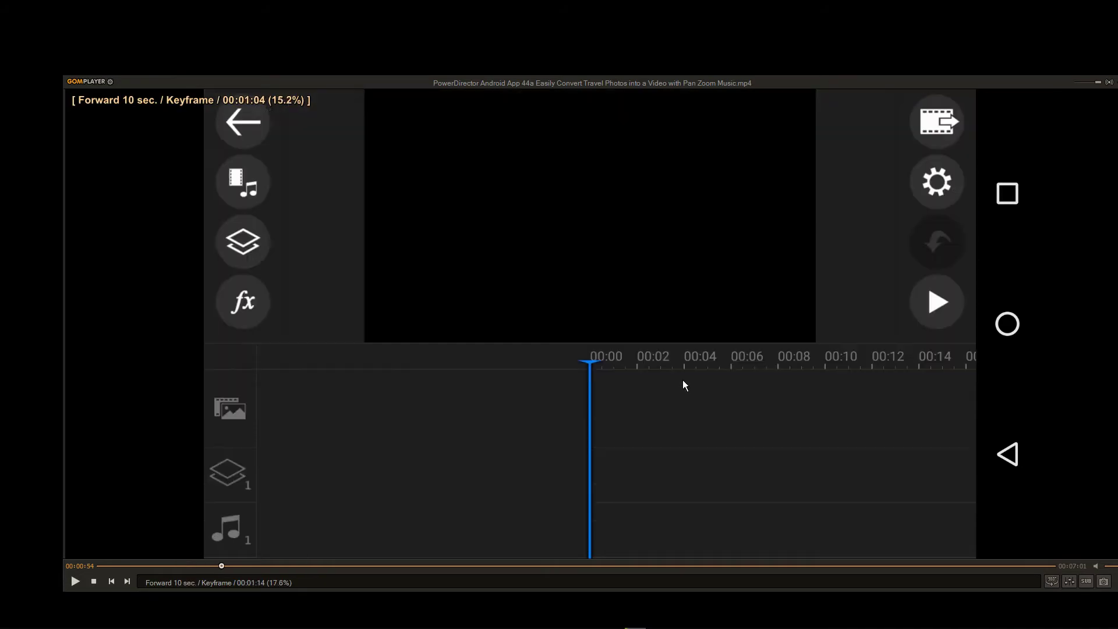
key("Right")
key("Right")
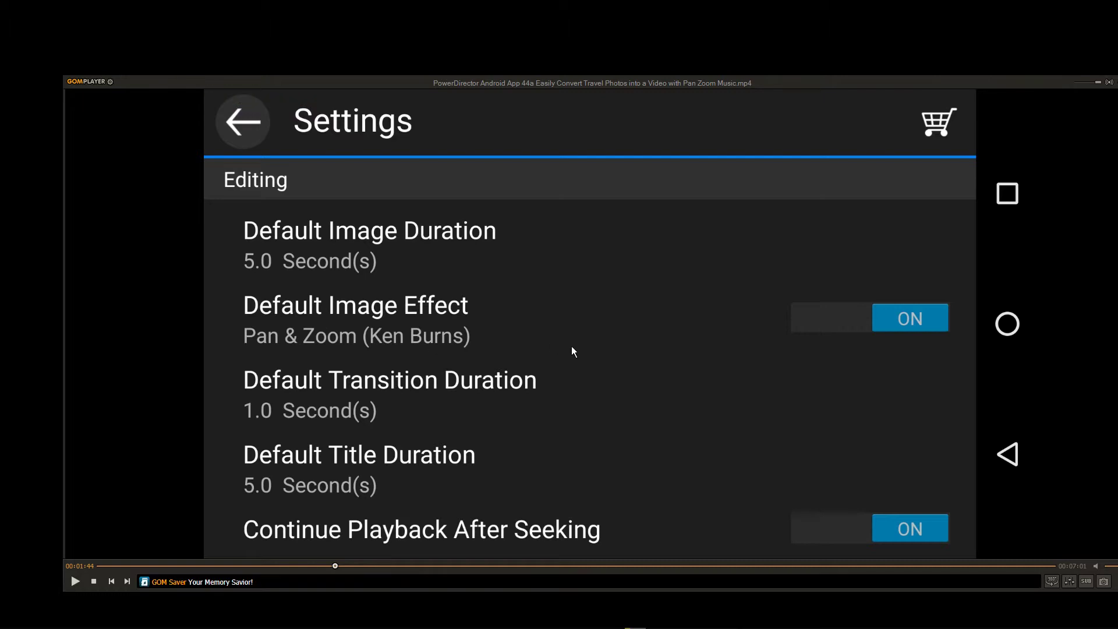
Skip ahead in the tutorial video to the photo and music timeline at 00:03:44.
key("Right")
key("Right")
key("Right")
key("Right")
key("Right")
key("Right")
key("Right")
key("Right")
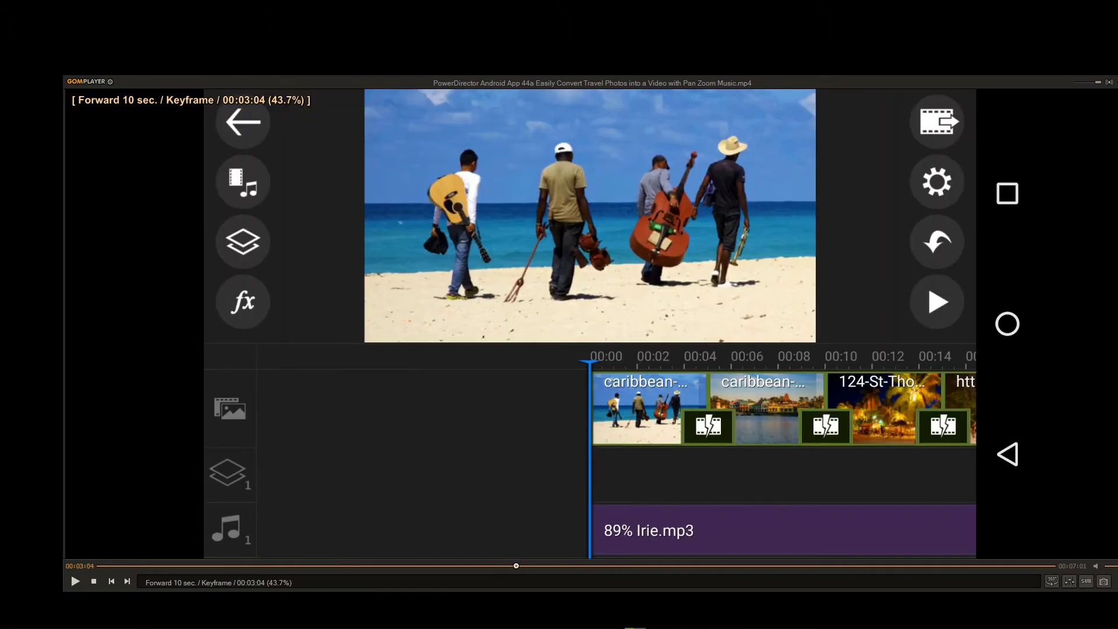
key("Right")
key("Right")
key("Right")
key("Right")
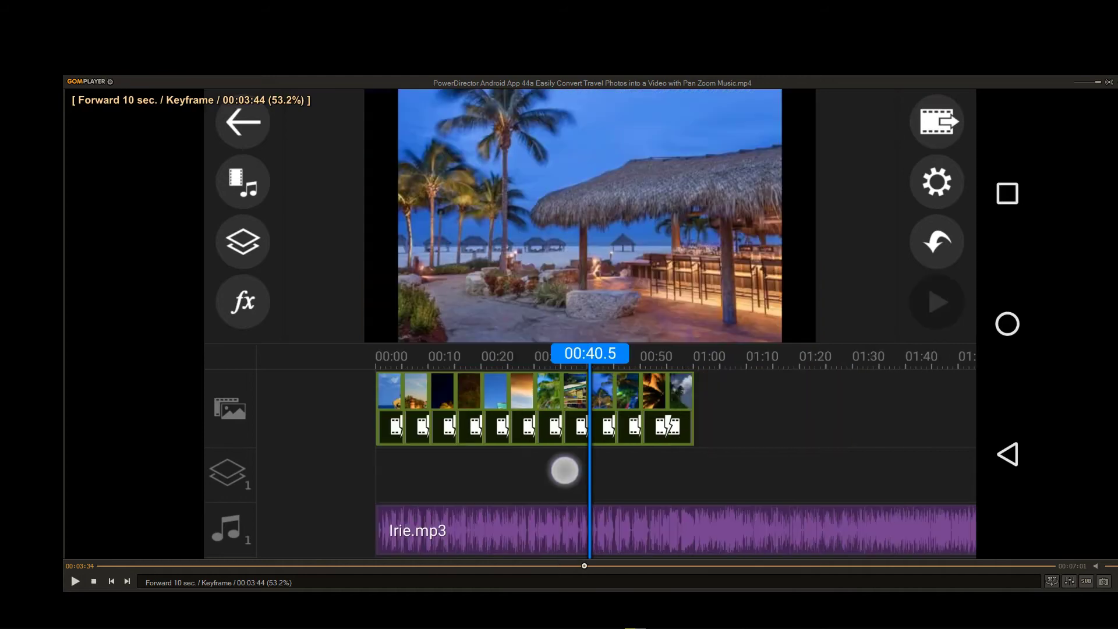
key("Right")
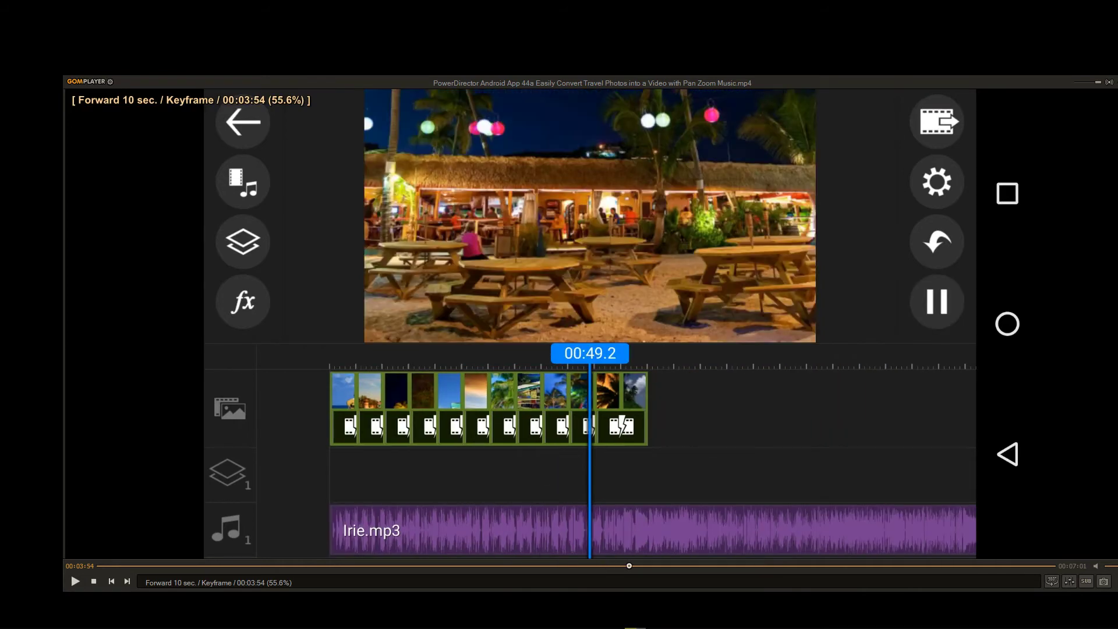
key("Left")
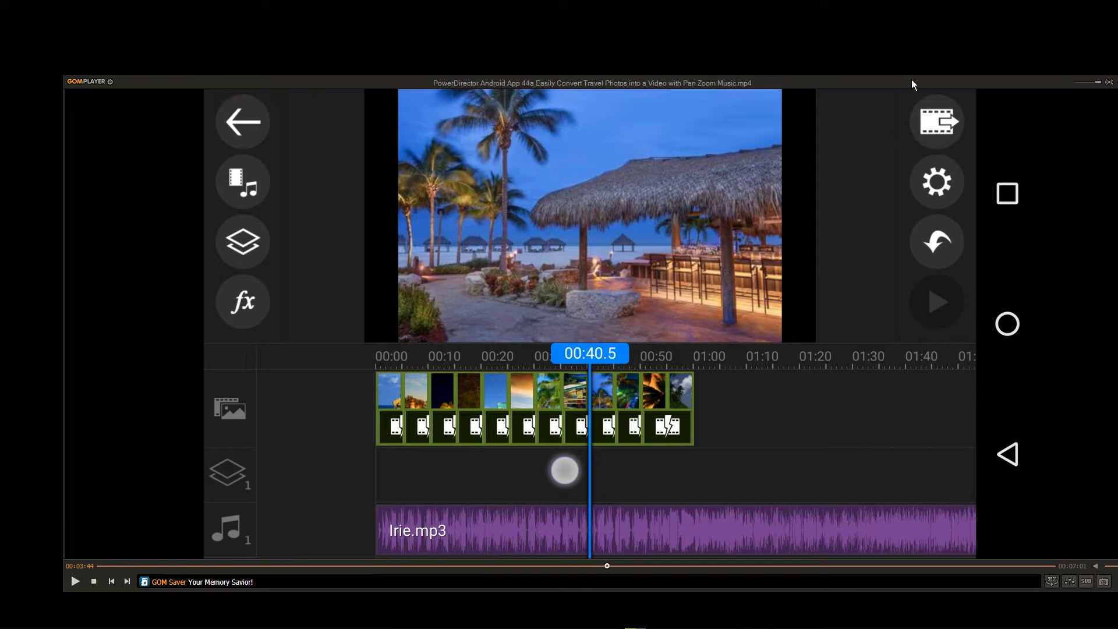
Minimize the video player and the Notepad notes, and switch back to Movie Studio.
left_click_drag(1007, 90, 846, 81)
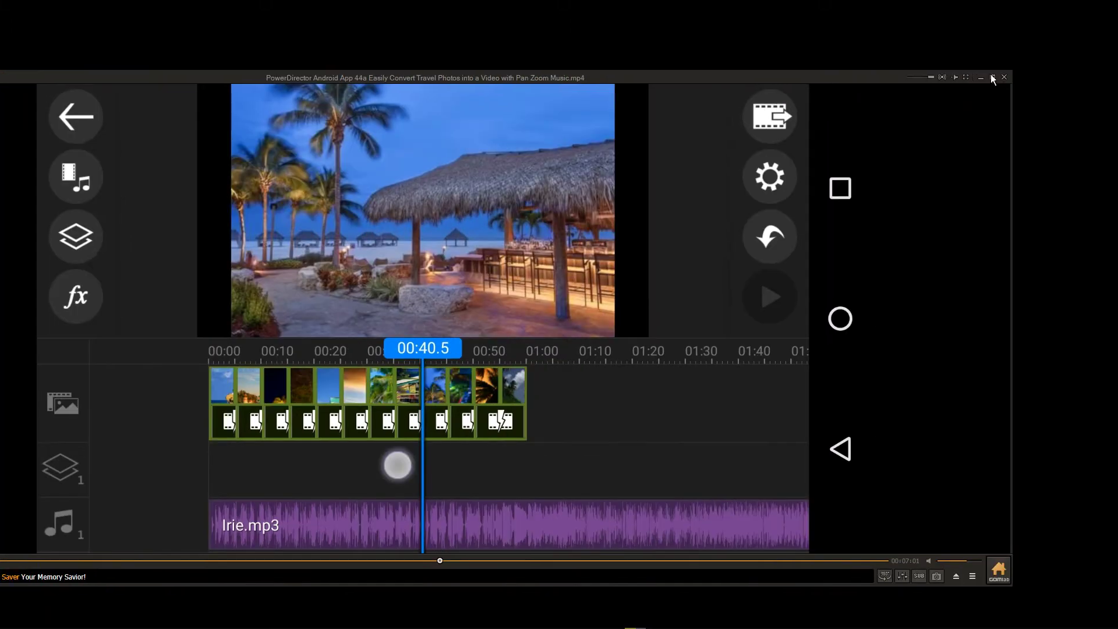
left_click(980, 77)
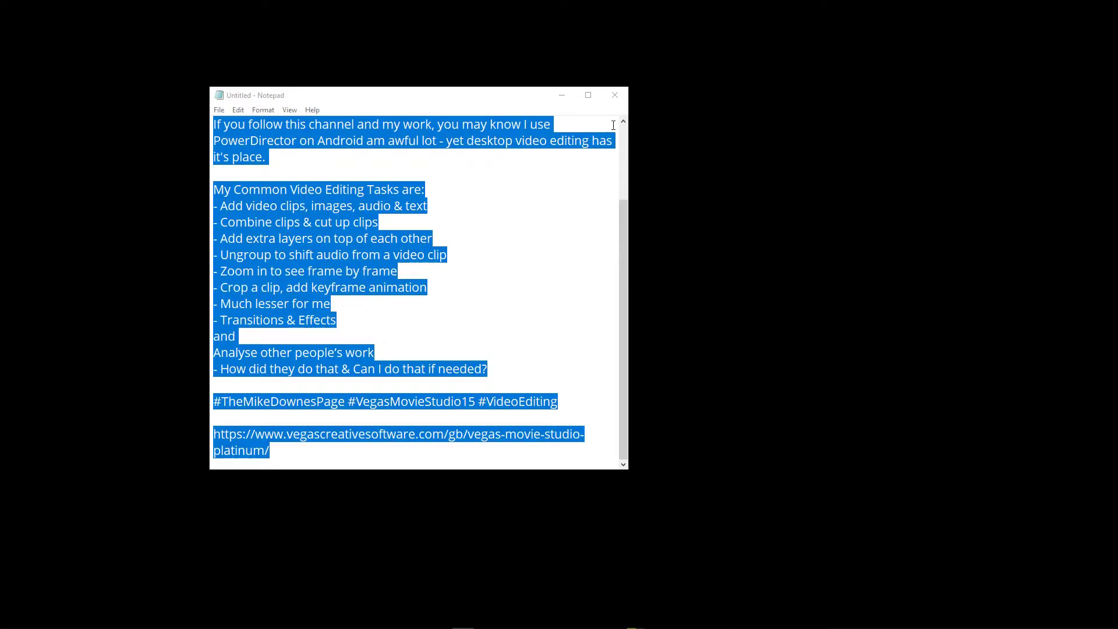
left_click(563, 96)
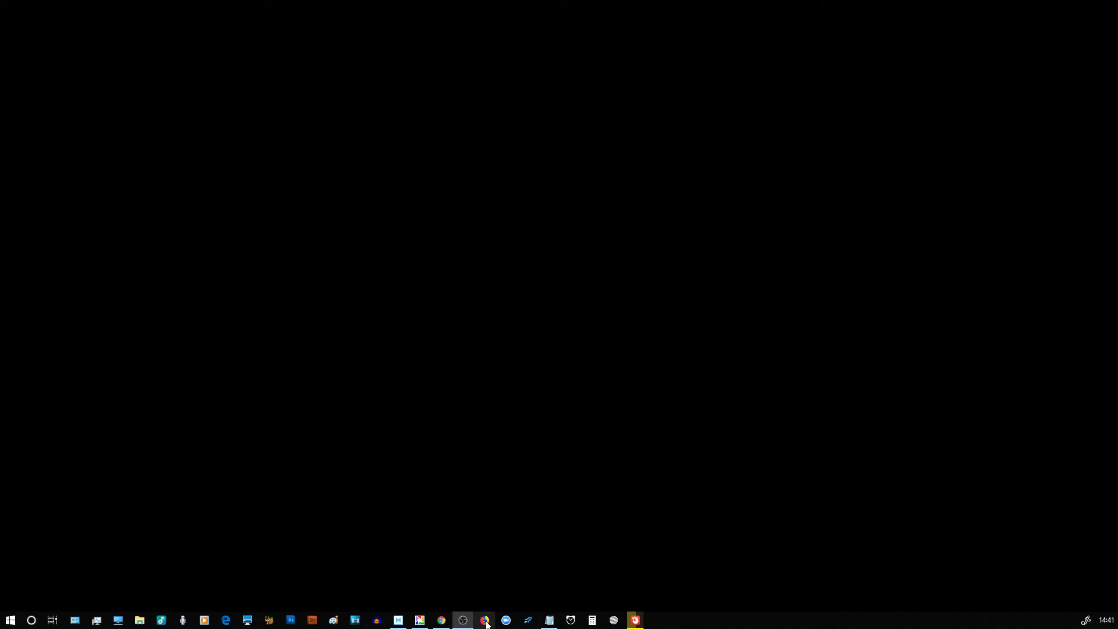
left_click(398, 620)
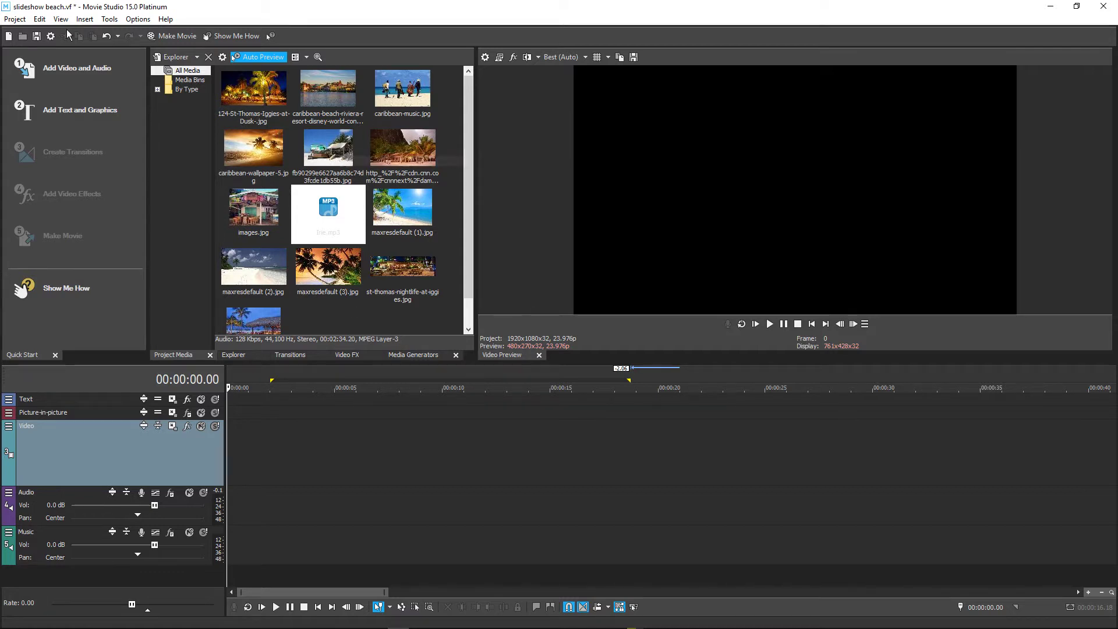
Insert a slideshow to open the Slideshow Creator and move its dialog nearer the media list.
left_click(21, 21)
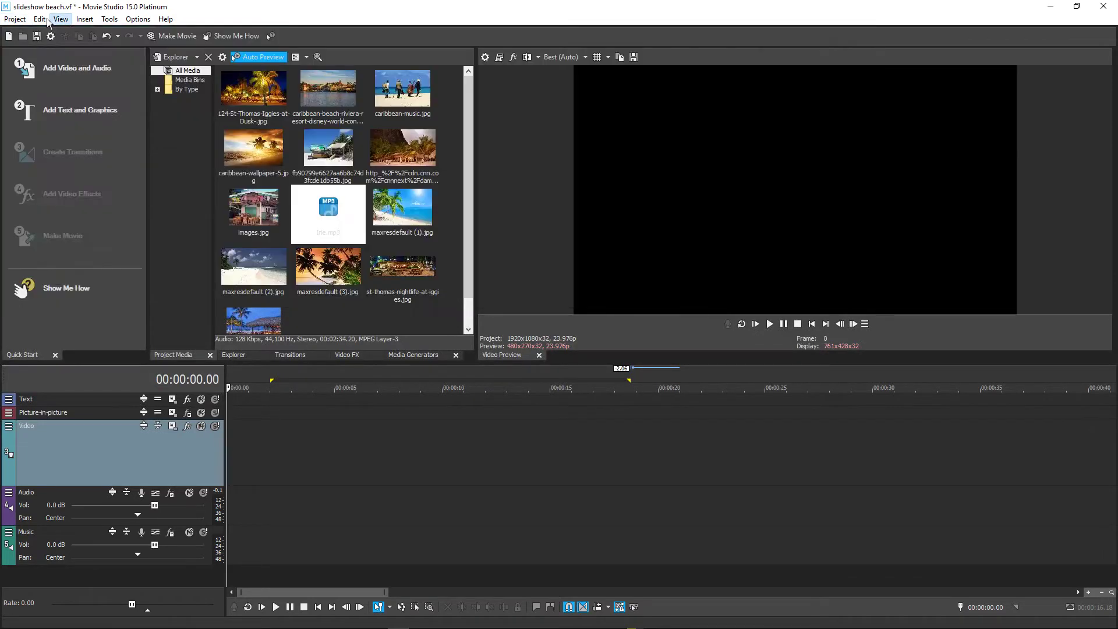
left_click(46, 19)
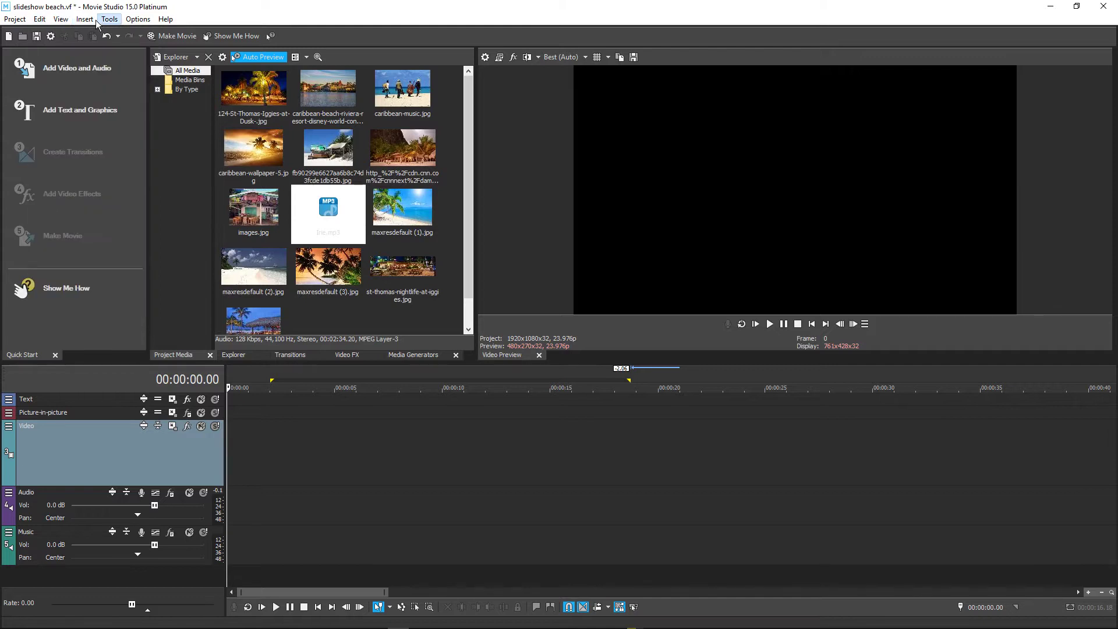
left_click(85, 19)
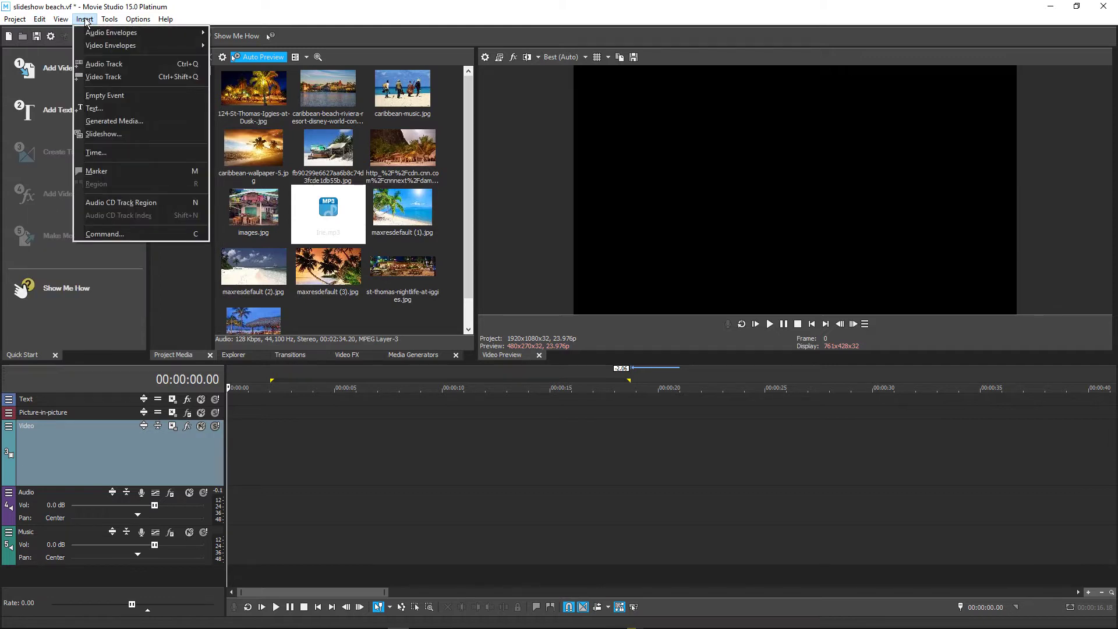
left_click(99, 135)
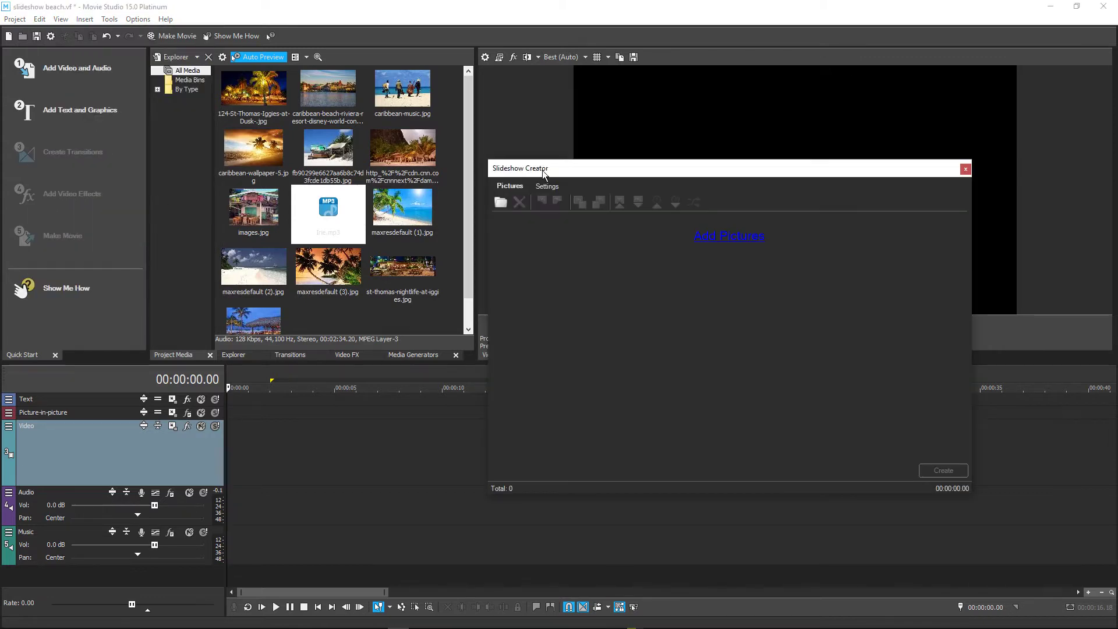
left_click_drag(544, 170, 357, 133)
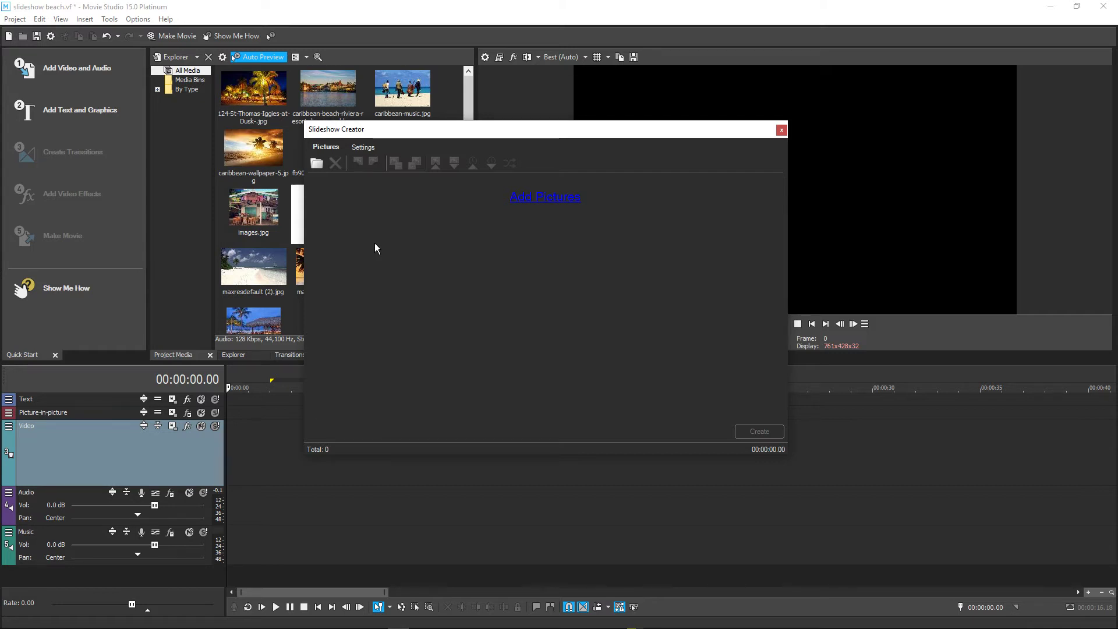
Add all twelve pictures from the "PD vacation photo slide show caribbean" folder to the slideshow.
left_click(552, 208)
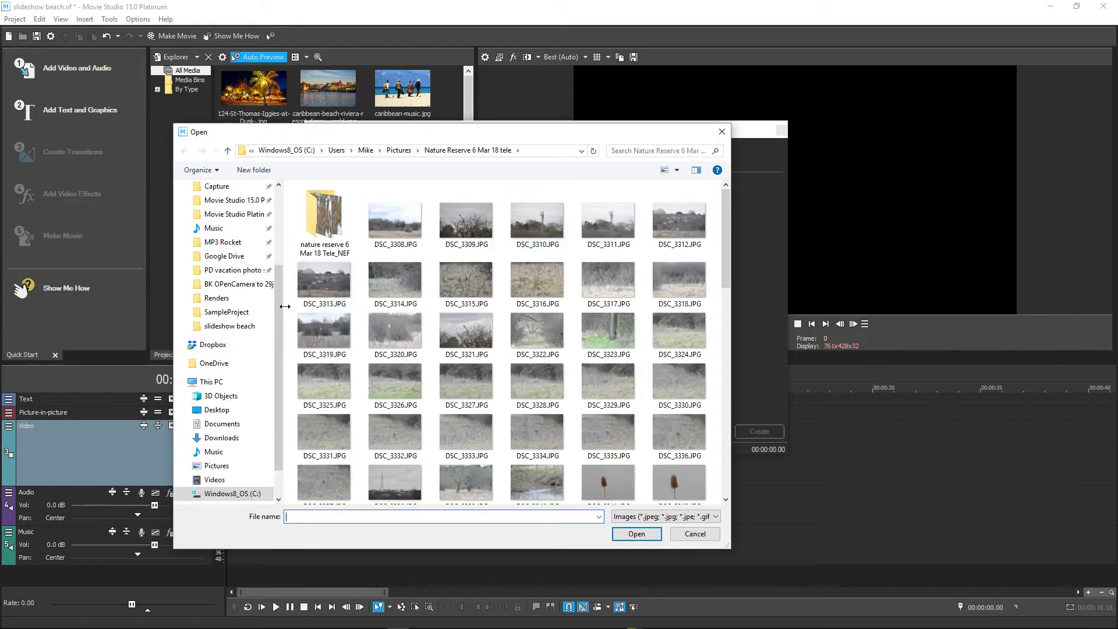
left_click(222, 272)
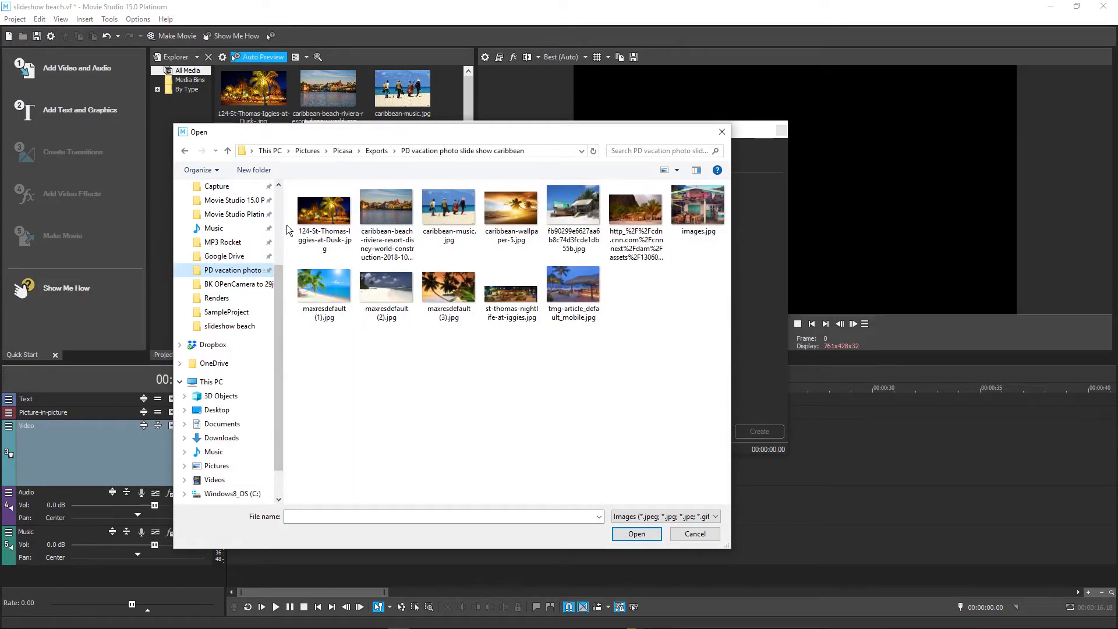
left_click_drag(285, 225, 236, 215)
left_click(271, 218)
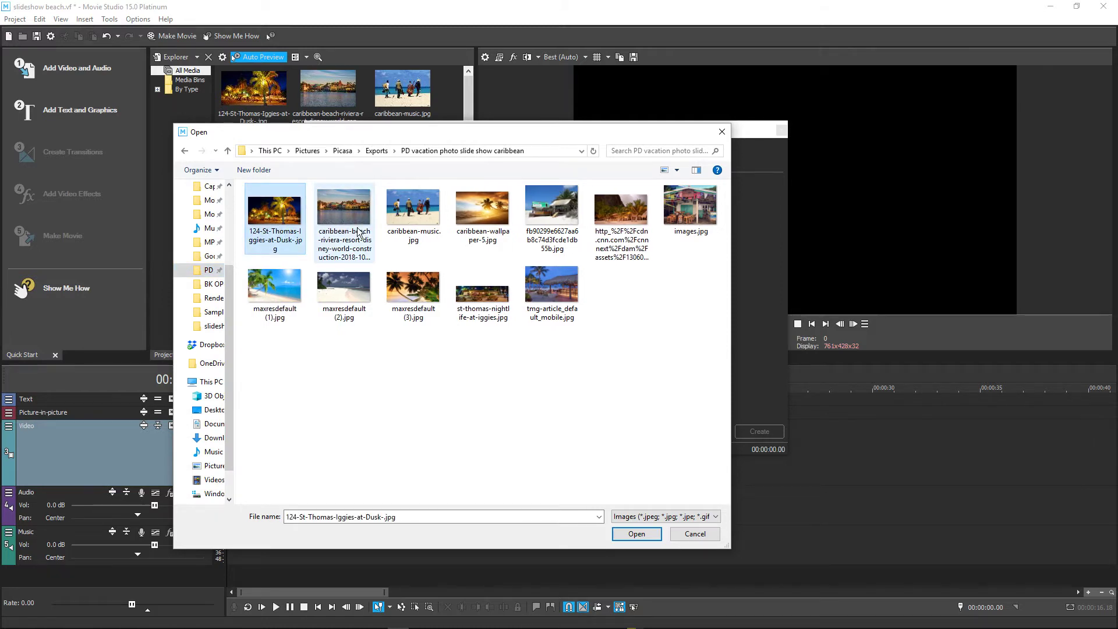
key("shift+Right")
key("shift+Right")
key("shift+Right")
key("shift+Right")
key("shift+Right")
key("shift+Right")
key("shift+Right")
key("shift+Right")
key("shift+Right")
key("shift+Right")
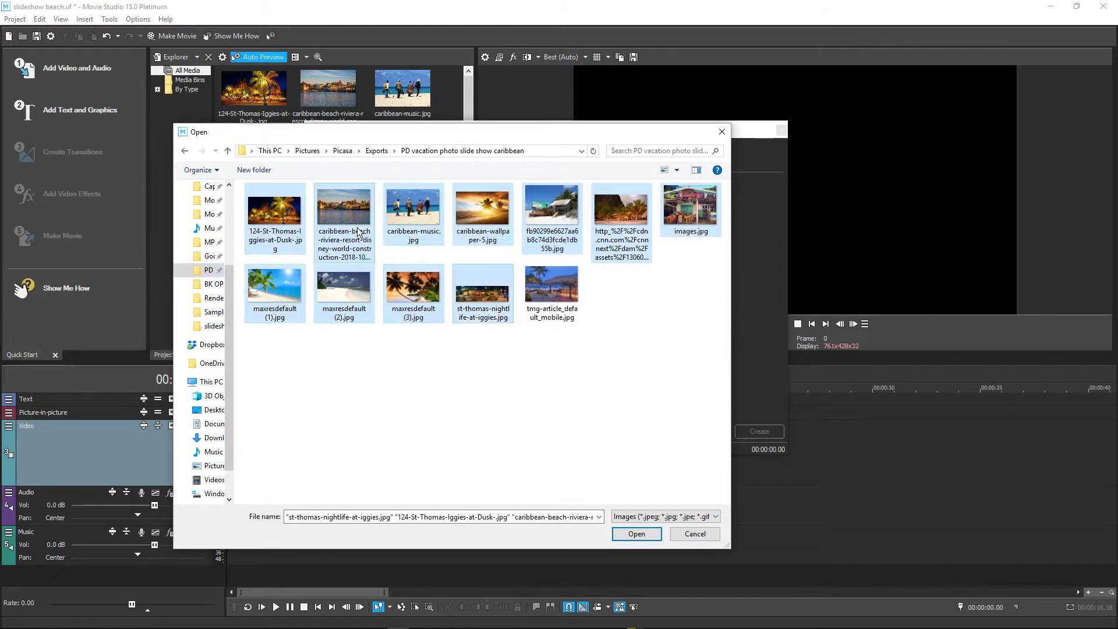
key("shift+Right")
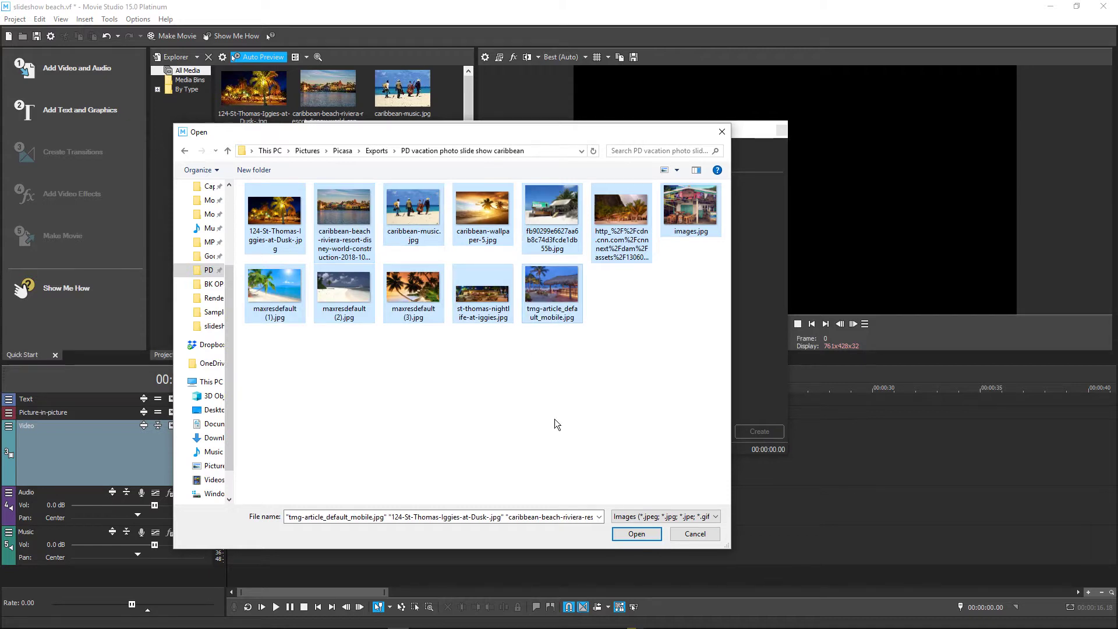
left_click(626, 536)
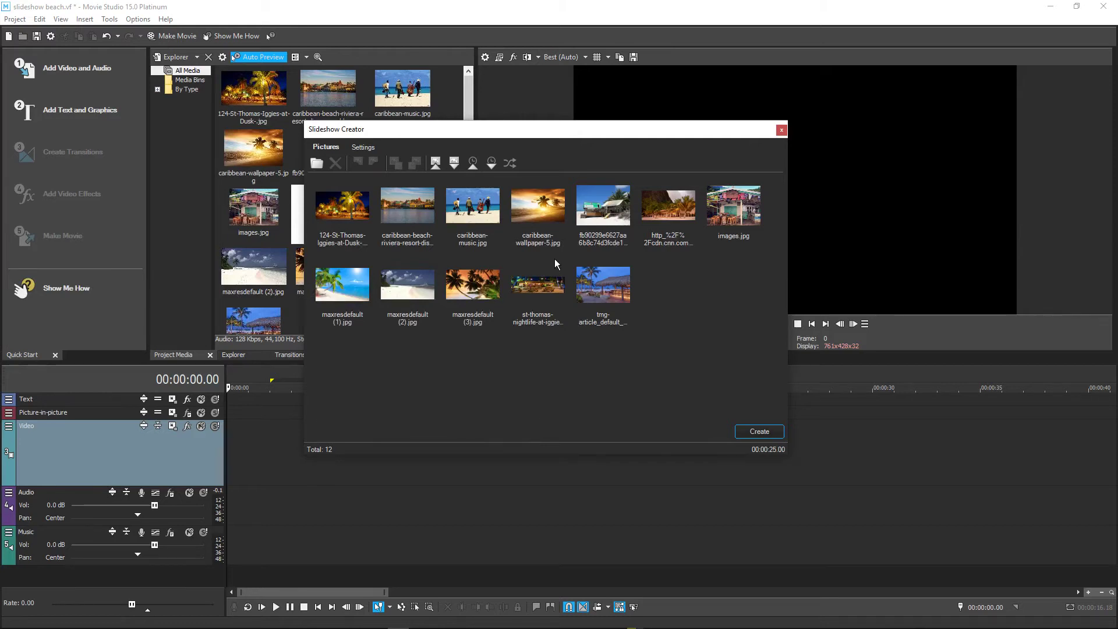
Move caribbean-music.jpg to the first place in the slideshow's picture order.
left_click(460, 215)
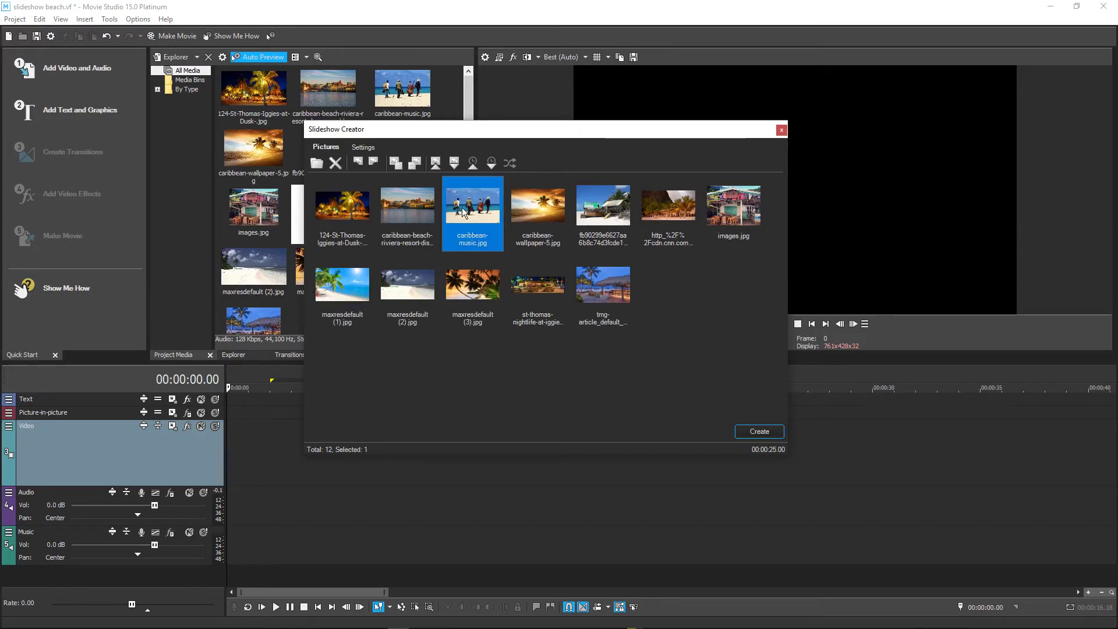
left_click_drag(463, 207, 338, 202)
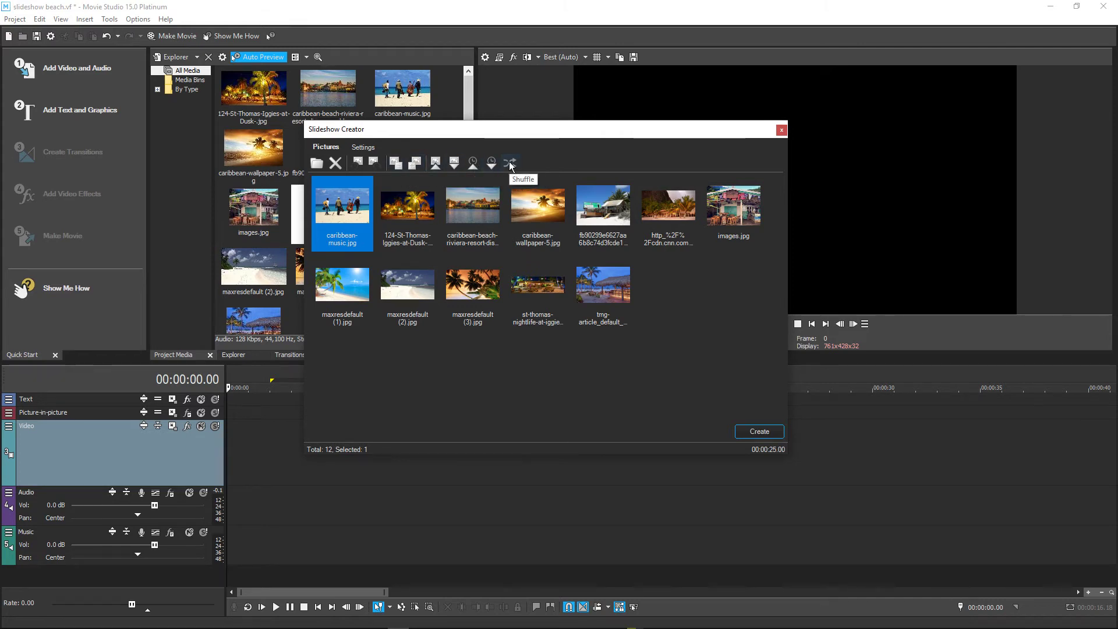
Create the slideshow with 5.00 seconds per picture and the Random with Pan and Zoom effect.
left_click(355, 148)
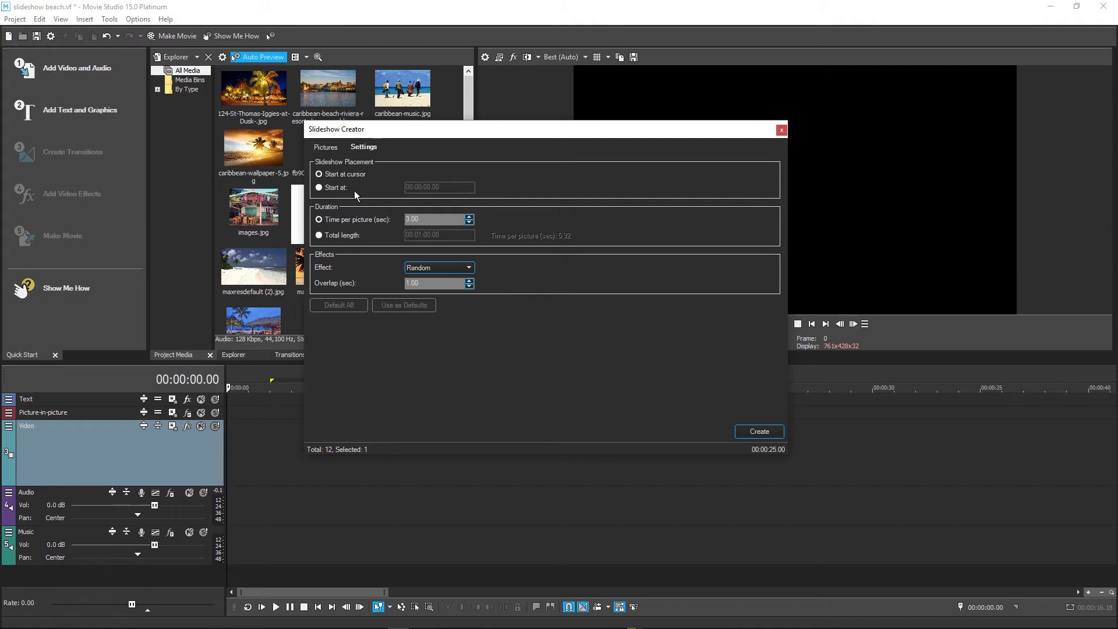
left_click(467, 217)
left_click(469, 217)
left_click(426, 269)
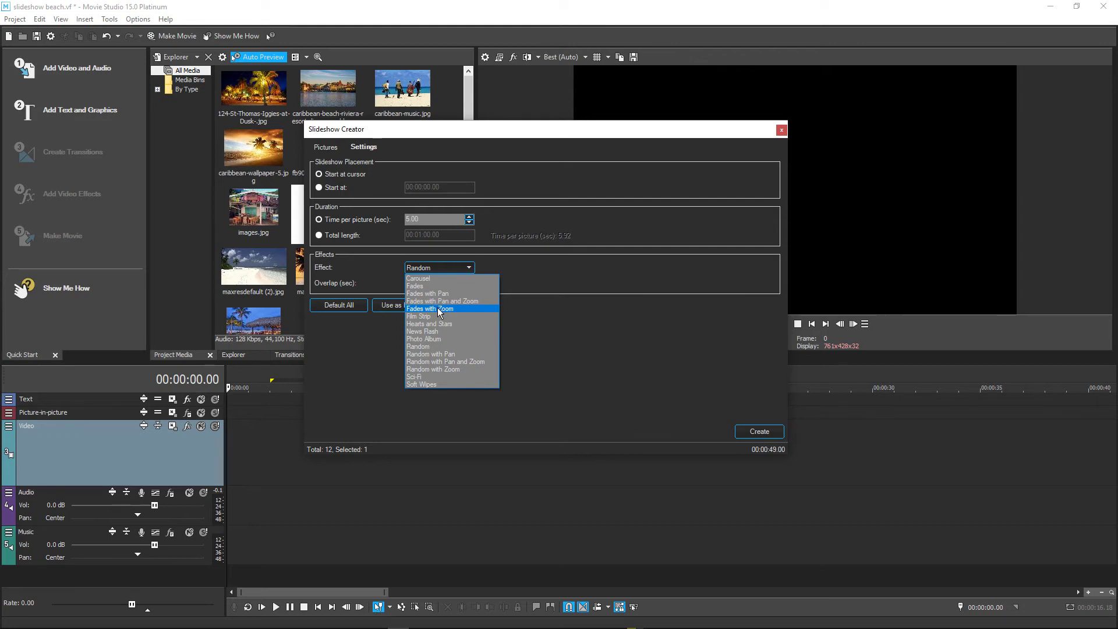
left_click(453, 361)
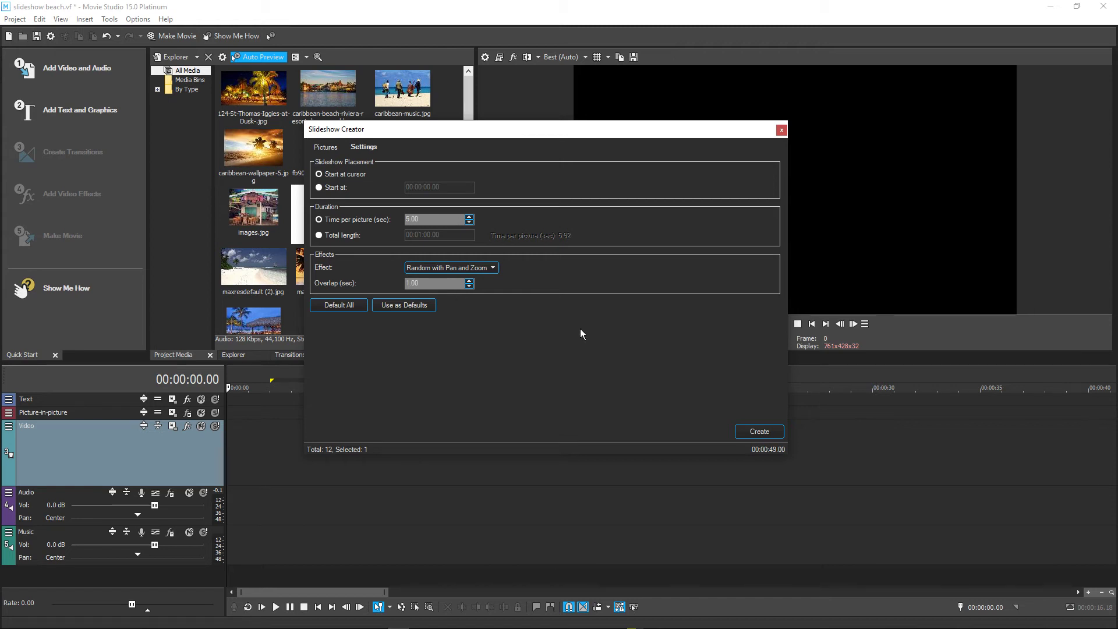
left_click(752, 433)
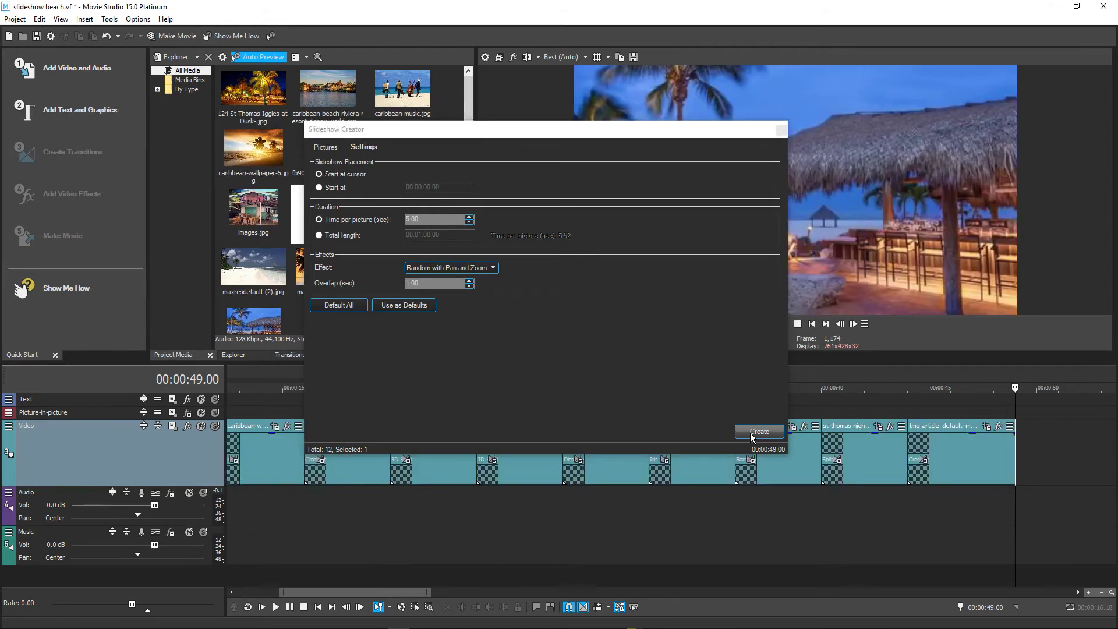
Close the Slideshow Creator and place Irie.mp3 at the start of the Audio track beneath the slideshow pictures.
left_click(781, 129)
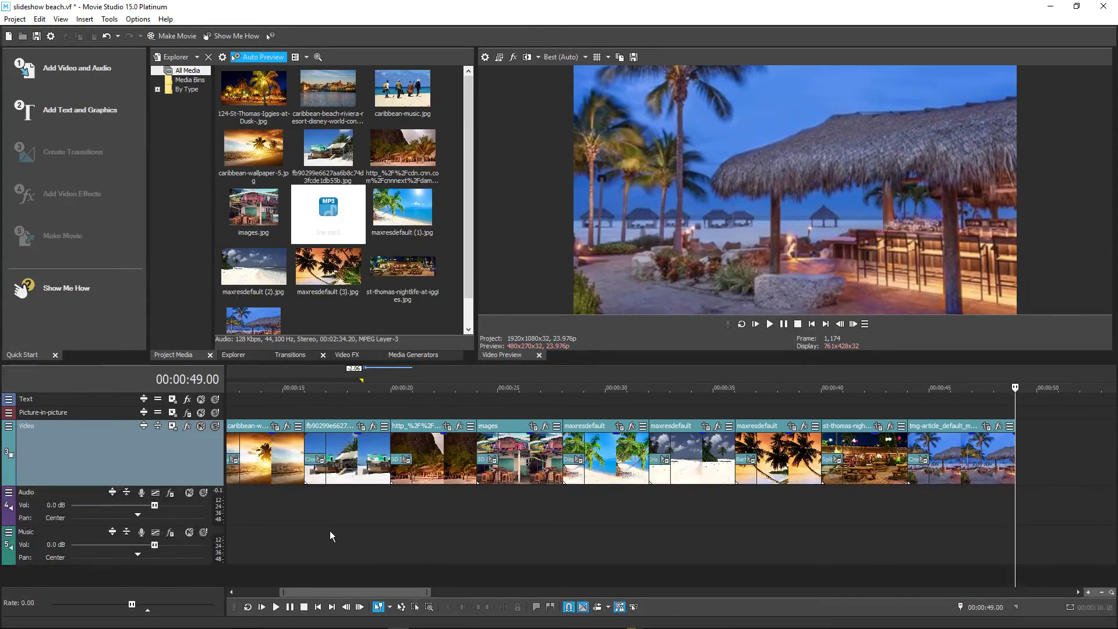
scroll(330, 533, "down", 3)
left_click_drag(330, 207, 228, 503)
scroll(319, 519, "right", 5)
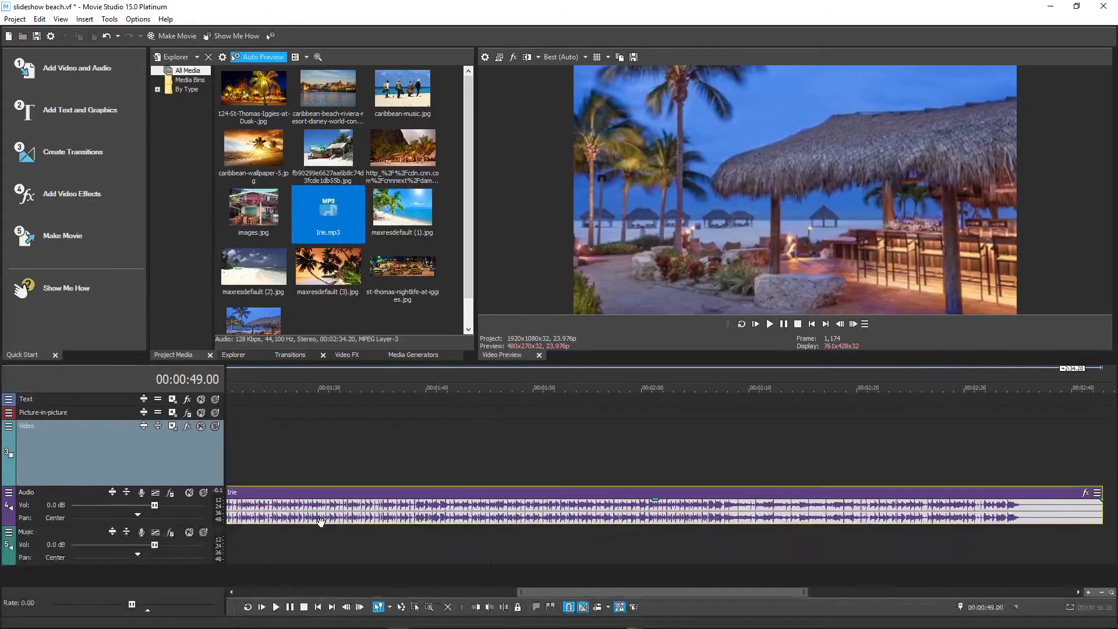
scroll(320, 520, "down", 3)
left_click_drag(587, 507, 555, 506)
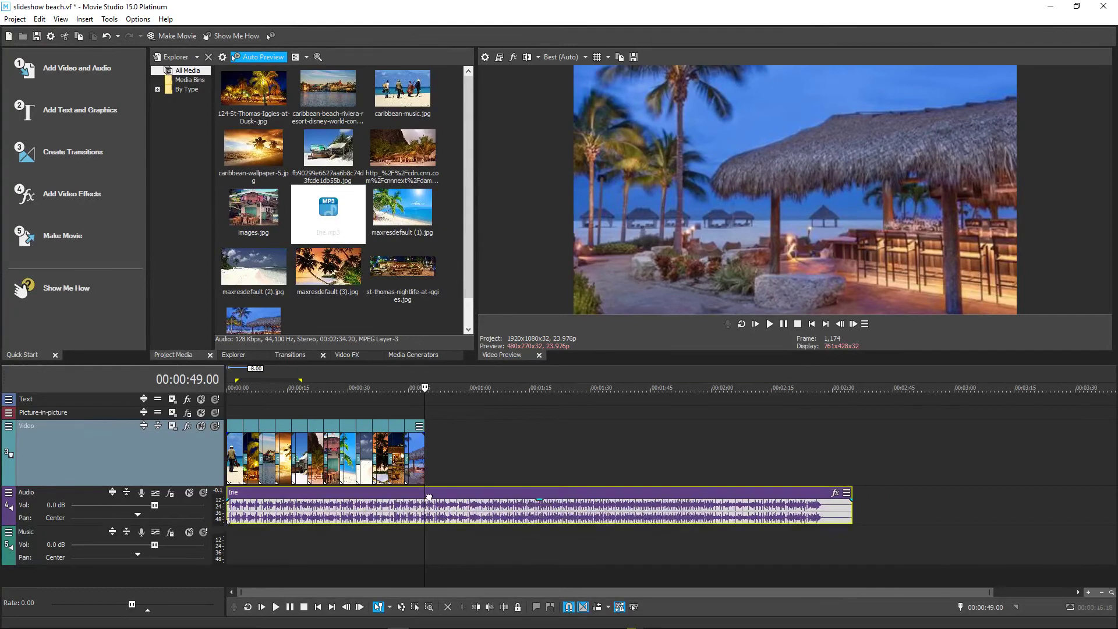
Preview the slideshow with its music from the beginning through the first few pictures.
left_click(811, 324)
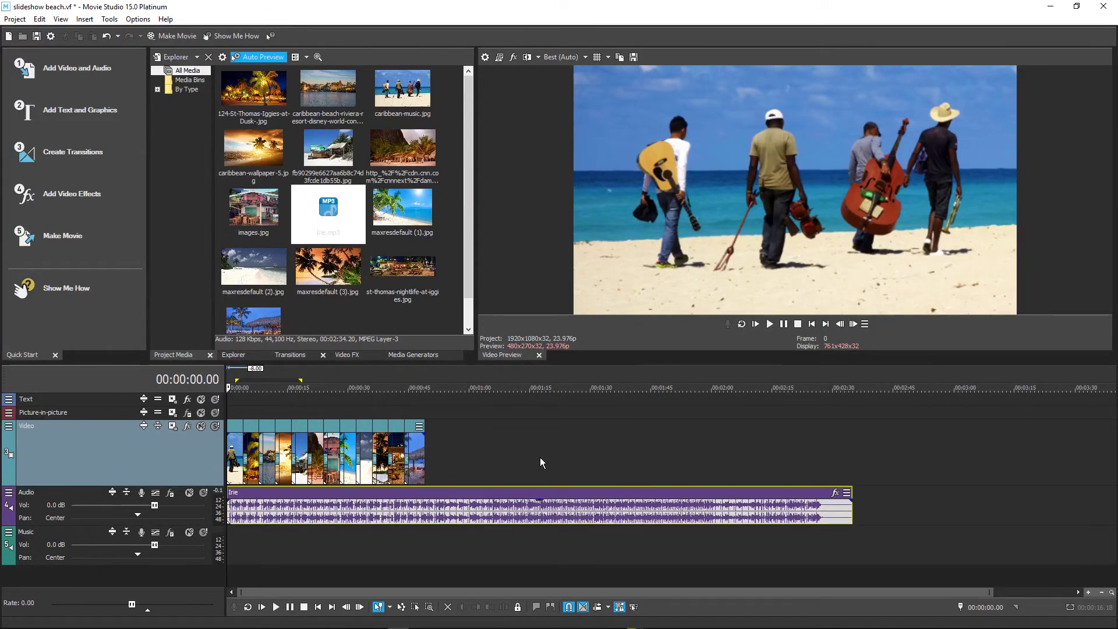
key("space")
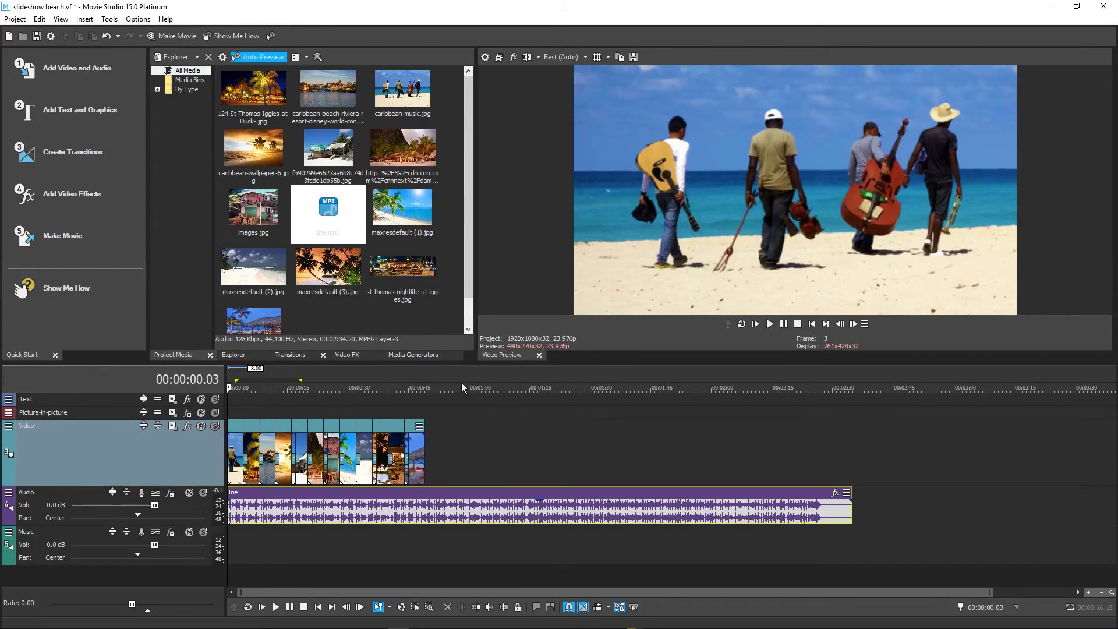
left_click(756, 322)
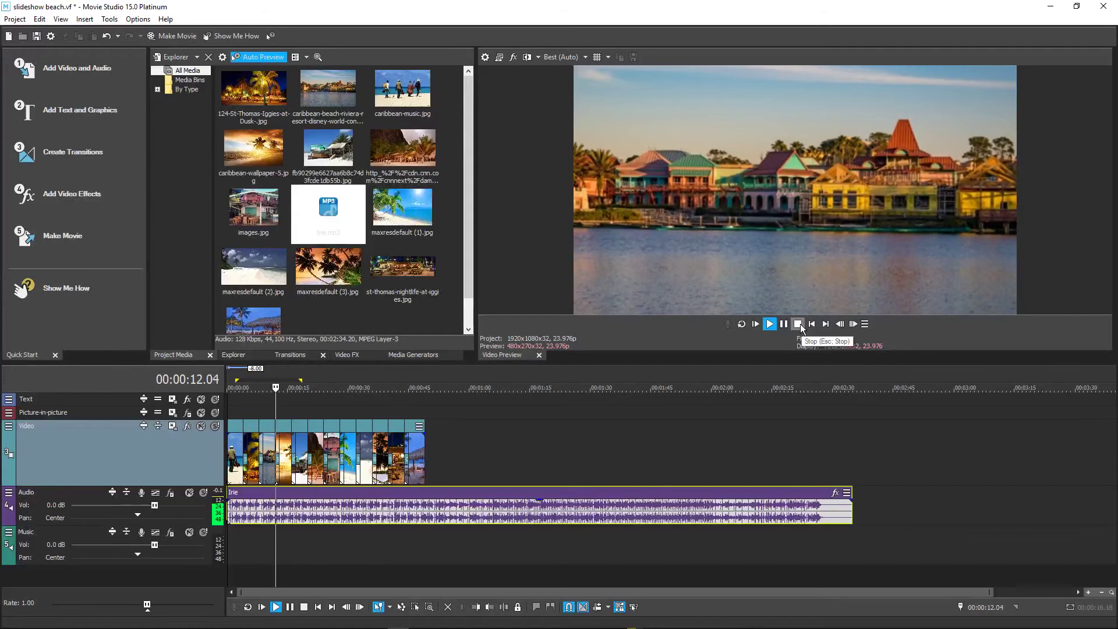
left_click(800, 324)
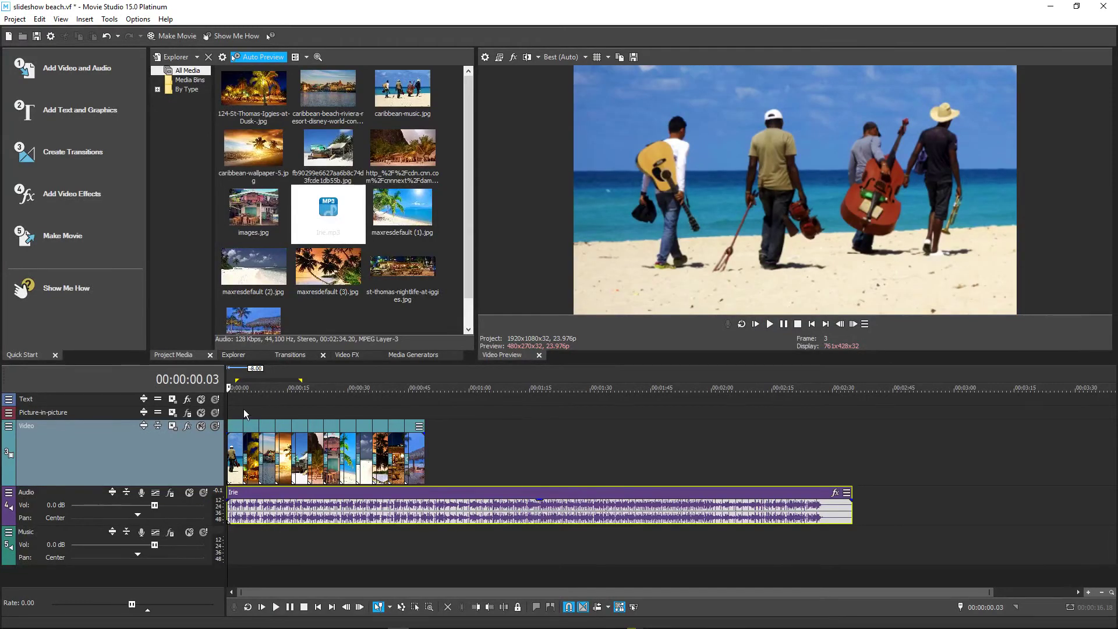
Examine the Slide transition's settings at the start of the 124-St-Thomas-Iggies-at-Dusk picture and close them without changes.
left_click(246, 408)
scroll(286, 427, "up", 3)
scroll(287, 428, "up", 8)
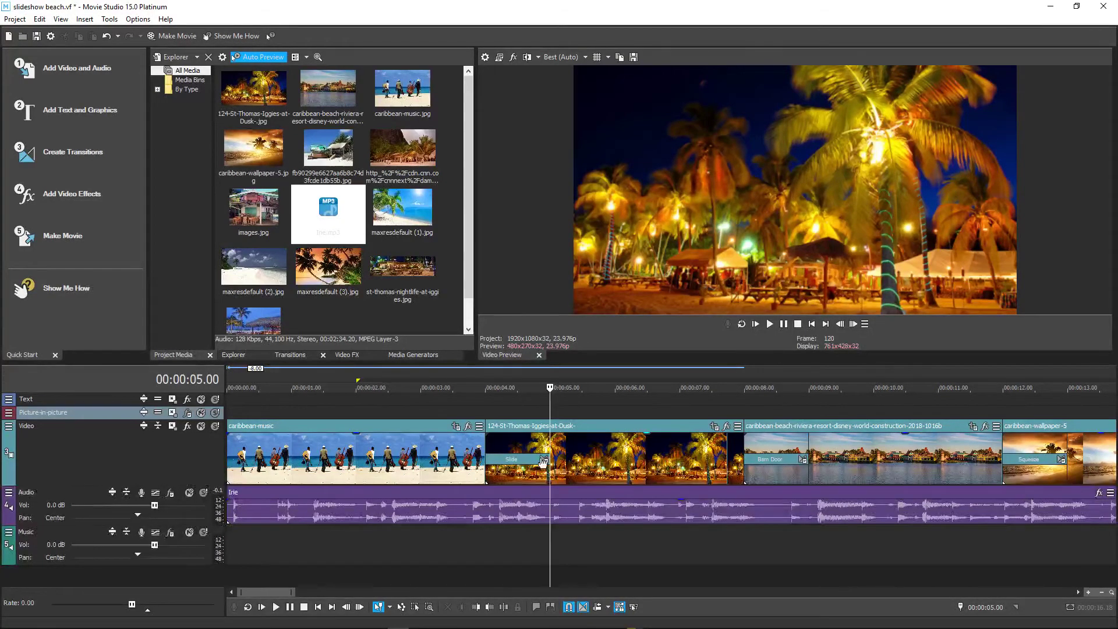
left_click(544, 460)
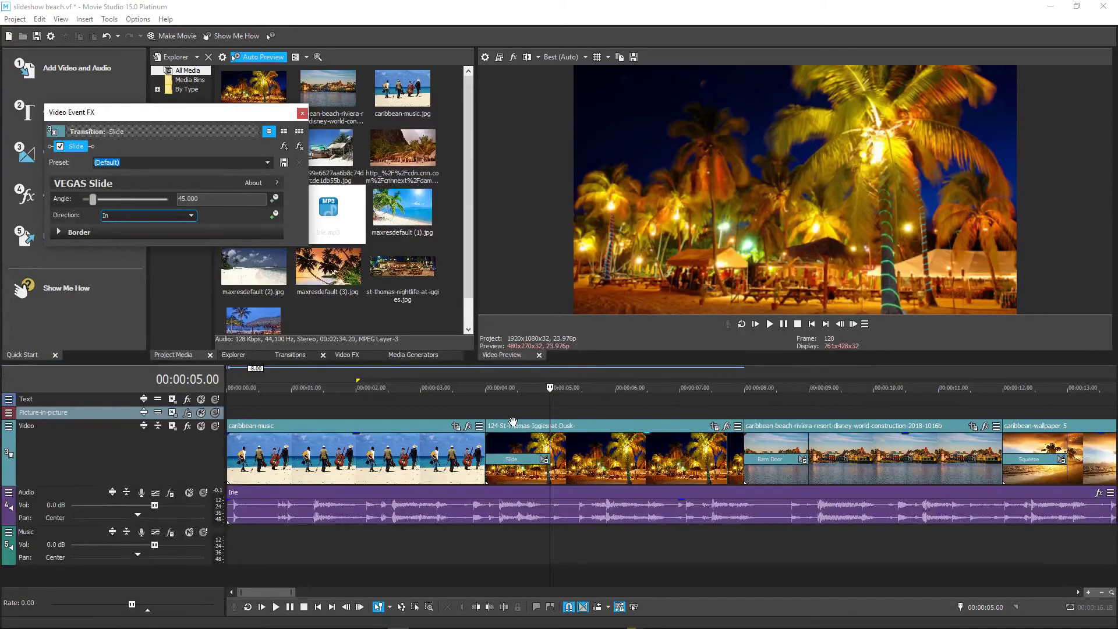
left_click_drag(134, 120, 465, 178)
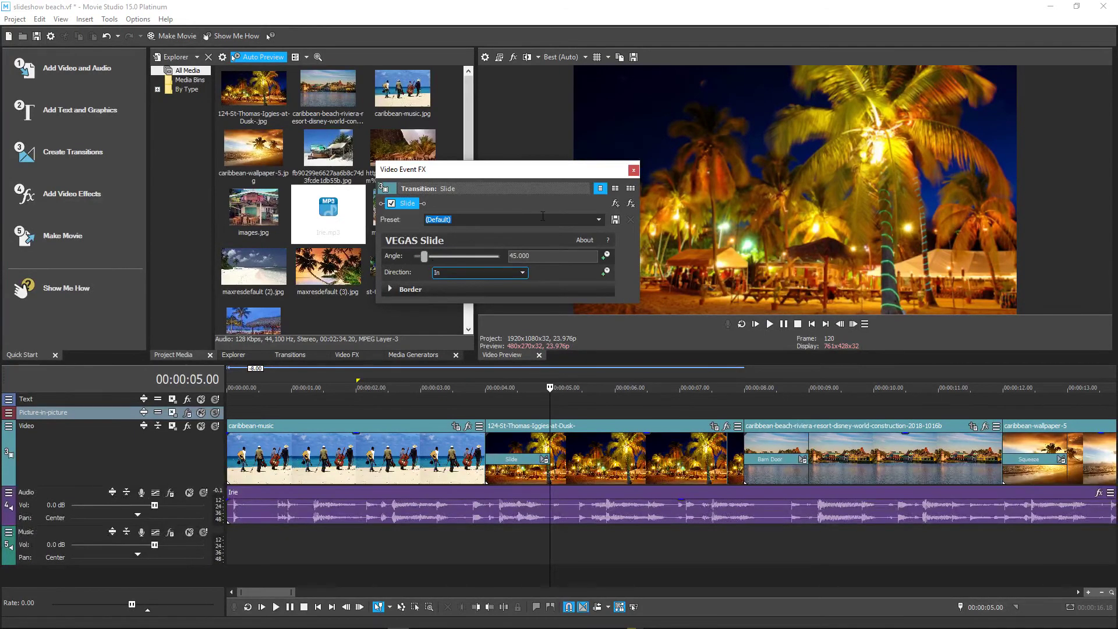
left_click(634, 168)
Play the slideshow across the change from the images picture to maxresdefault (1), starting at about 27 seconds.
scroll(552, 429, "down", 5)
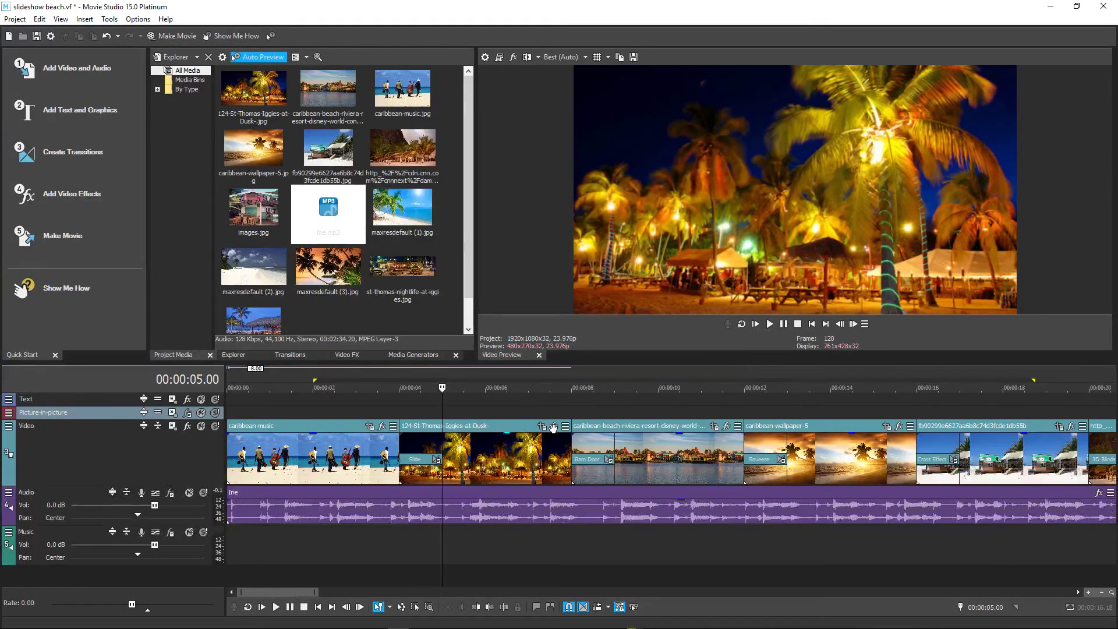
scroll(551, 429, "down", 3)
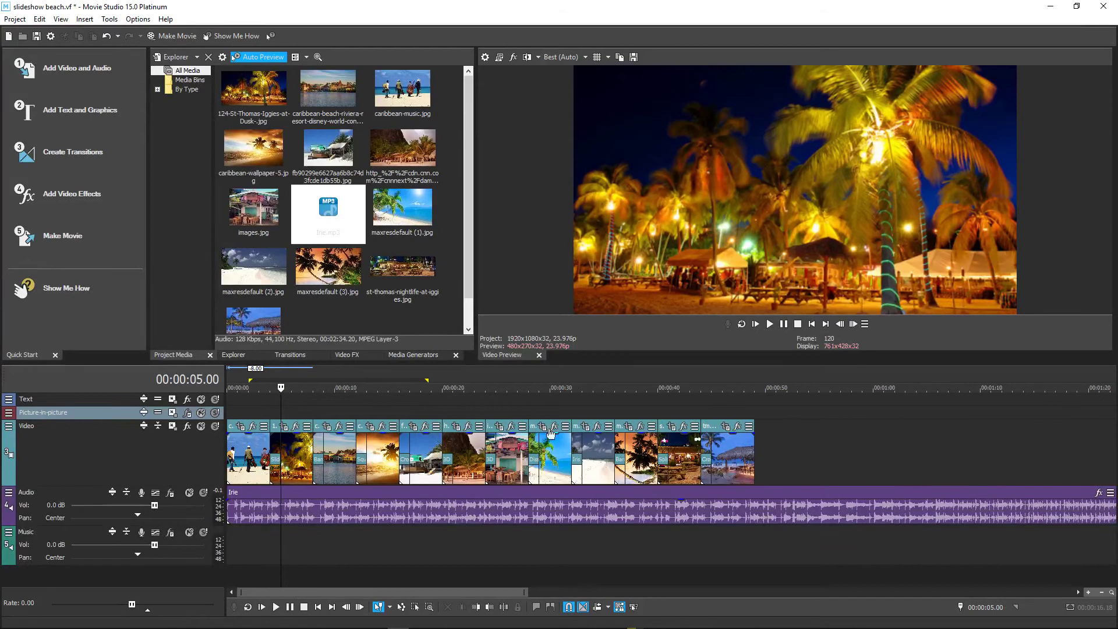
left_click(521, 404)
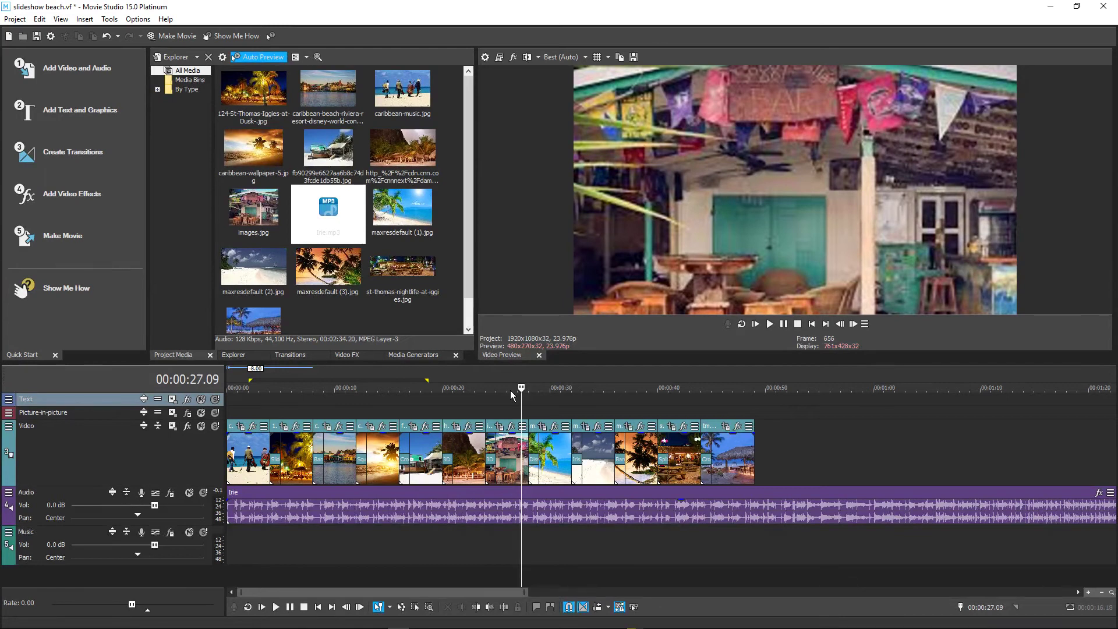
key("space")
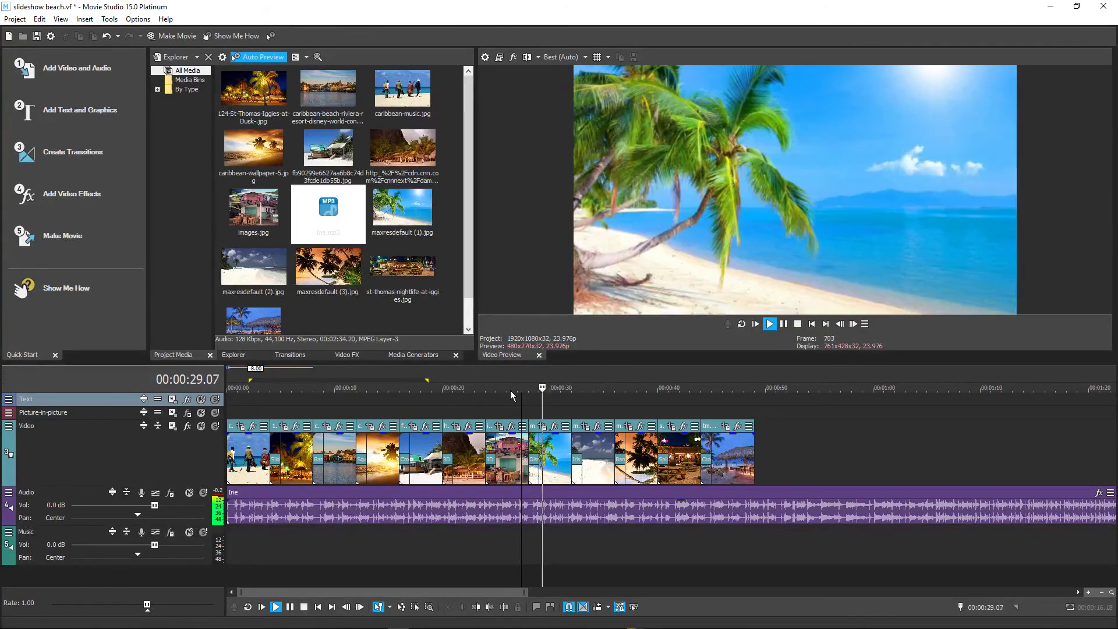
key("Return")
Examine the Dissolve transition into maxresdefault (1) frame by frame, from just before 28 seconds to just past 29 seconds.
scroll(569, 471, "up", 5)
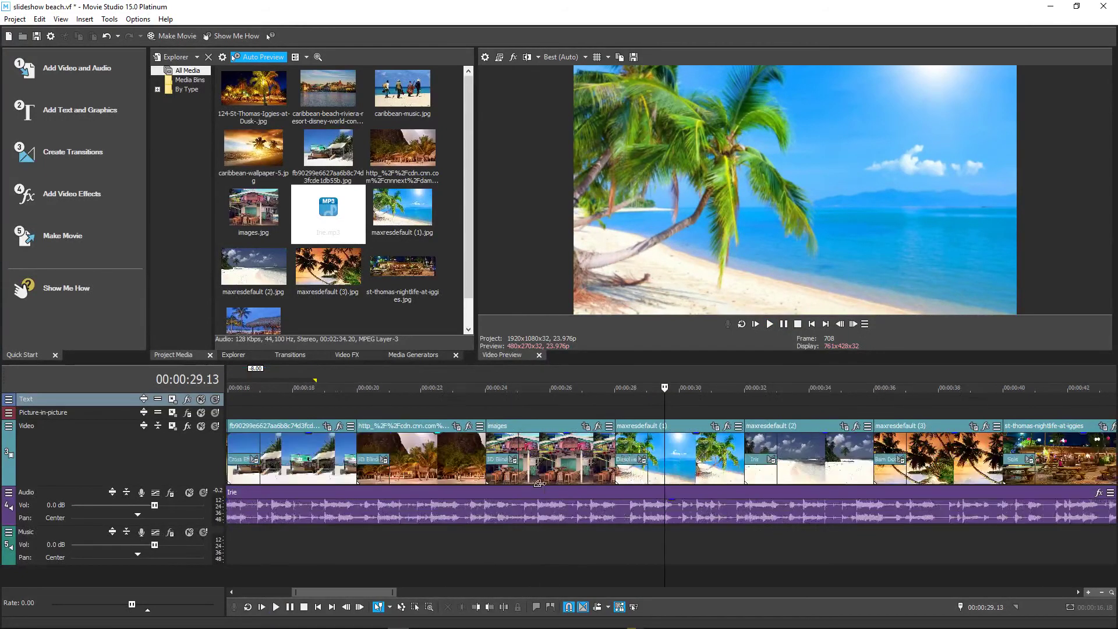
scroll(569, 471, "up", 2)
left_click(461, 409)
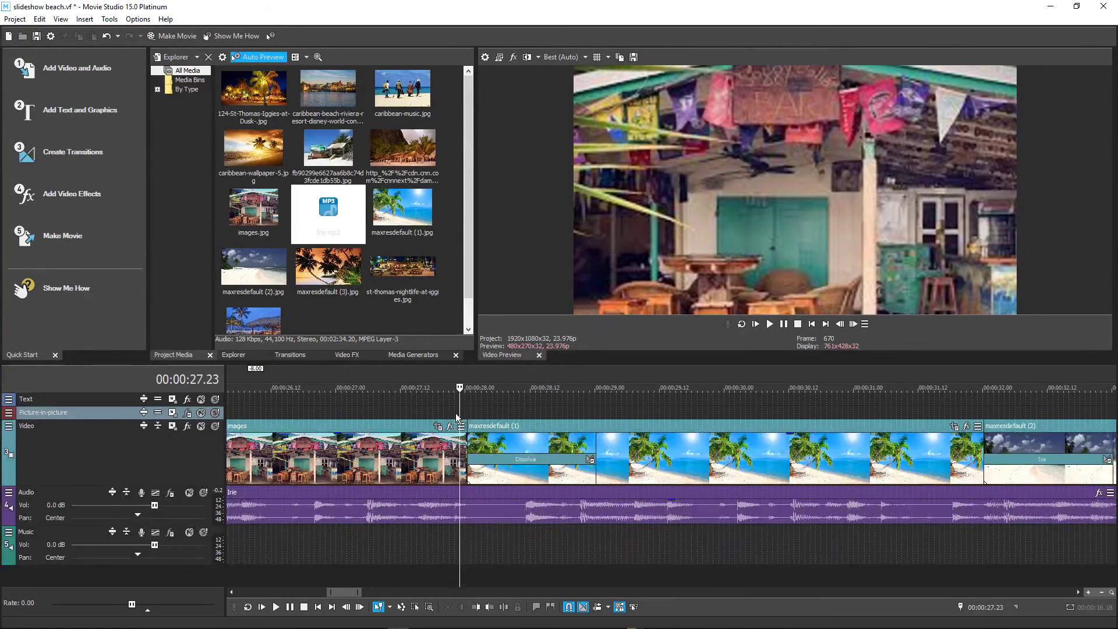
key("Right")
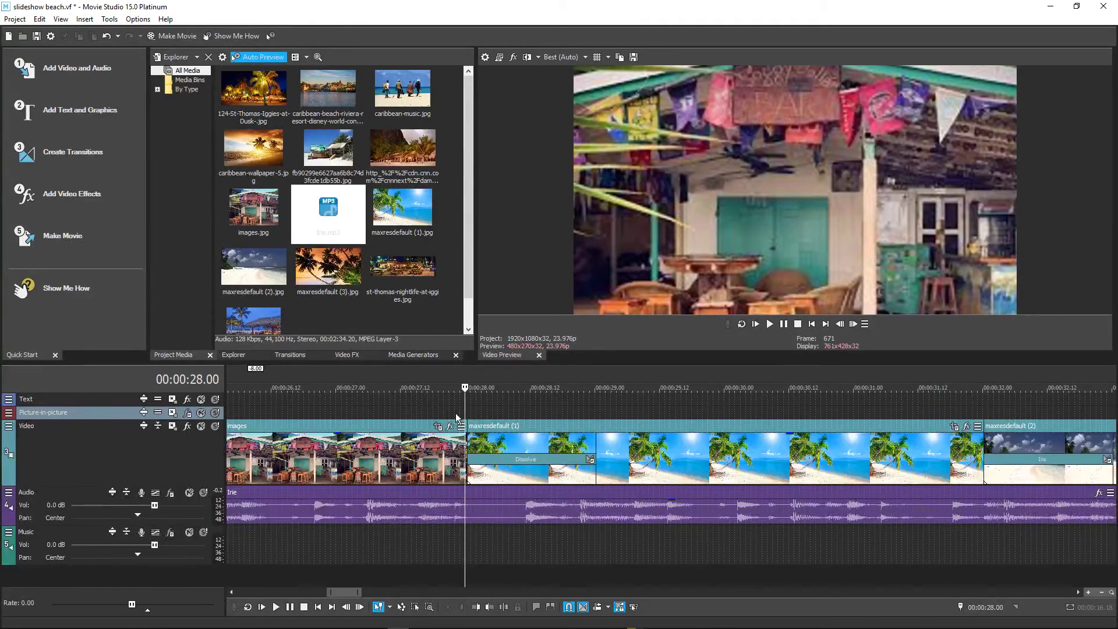
key("Right")
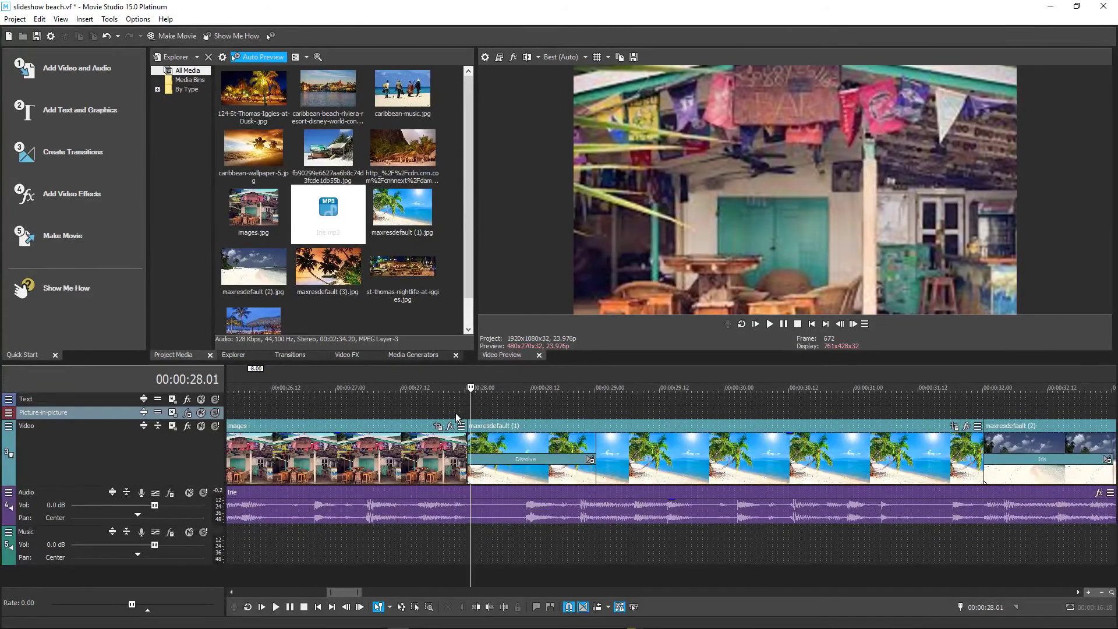
key("Right")
key("Right")
key("Right")
key("Right")
key("Right")
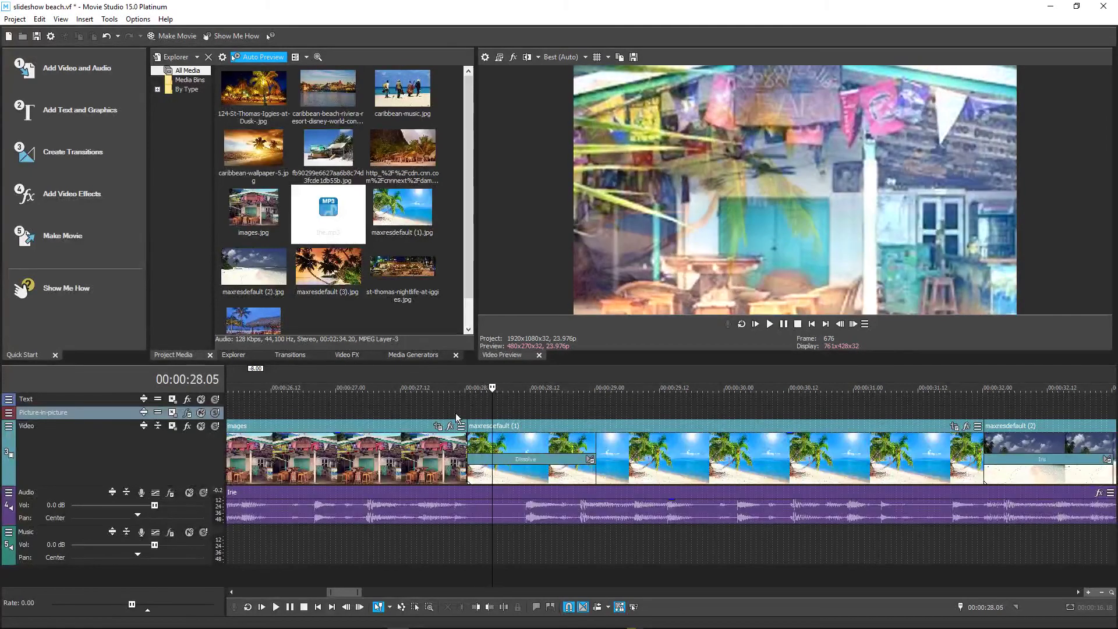
key("Right")
key("Right")
key("Right")
key("Right")
key("Right")
key("Right")
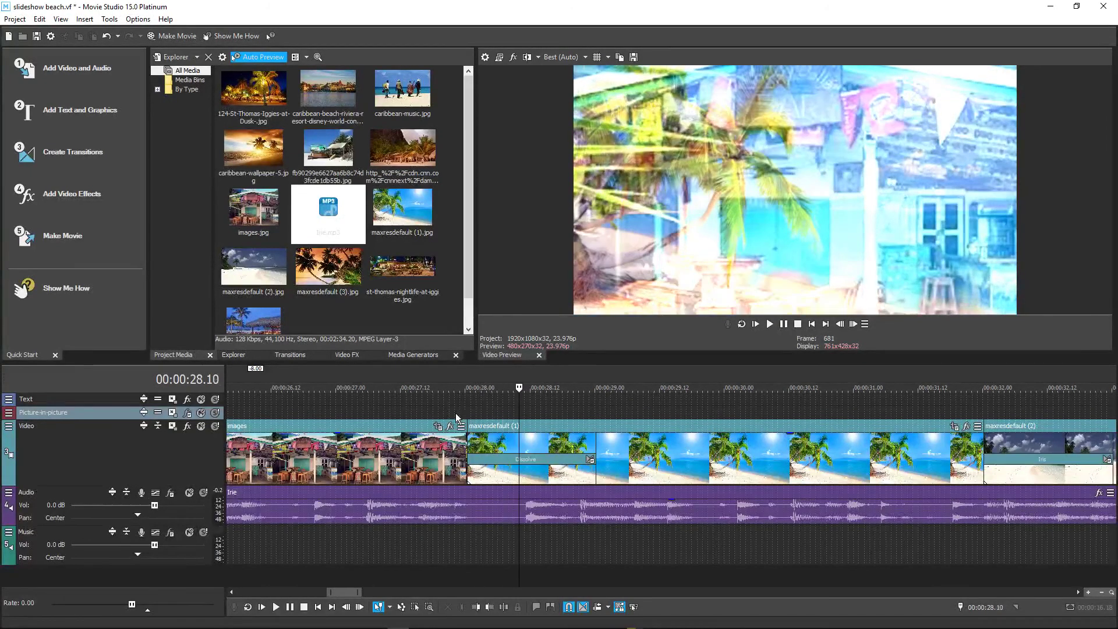
key("Right")
key("Right")
key("Right")
key("Right")
key("Right")
key("Right")
key("Right")
key("Right")
key("Right")
key("Right")
key("Right")
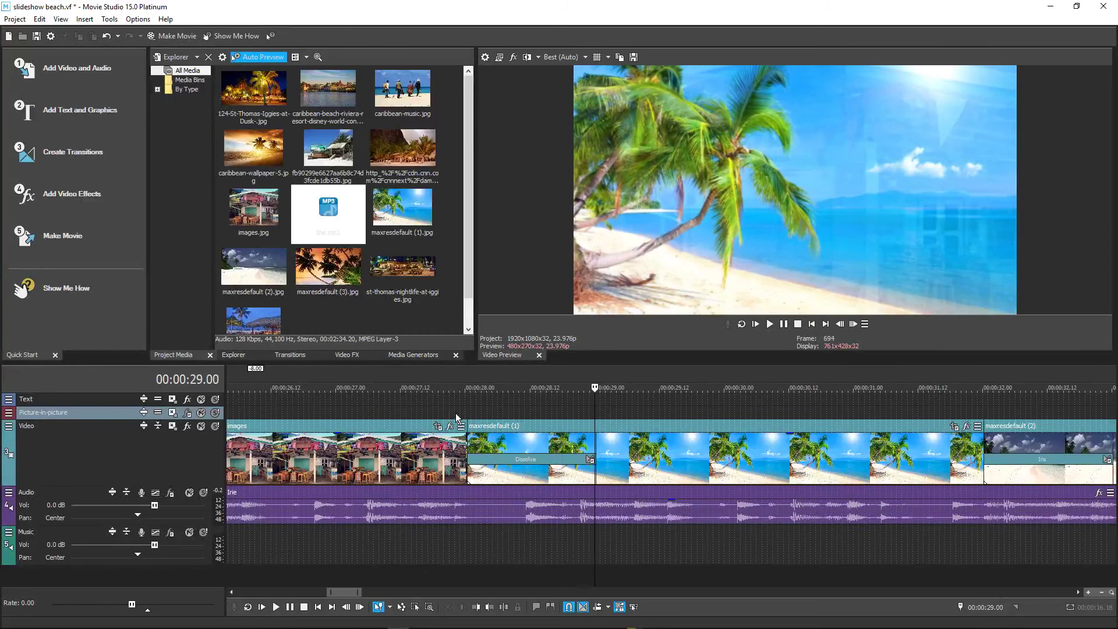
key("Right")
key("Right")
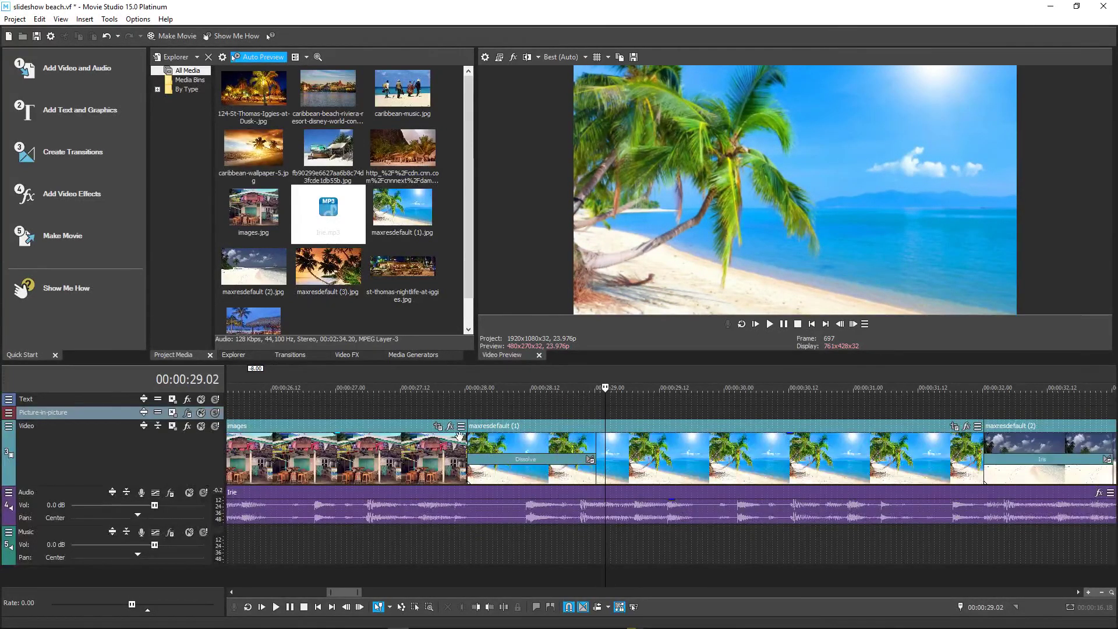
Examine the Iris transition from maxresdefault (1) to maxresdefault (2) by stepping back and forth through its frames from 32 seconds.
scroll(590, 441, "down", 2)
scroll(589, 441, "down", 4)
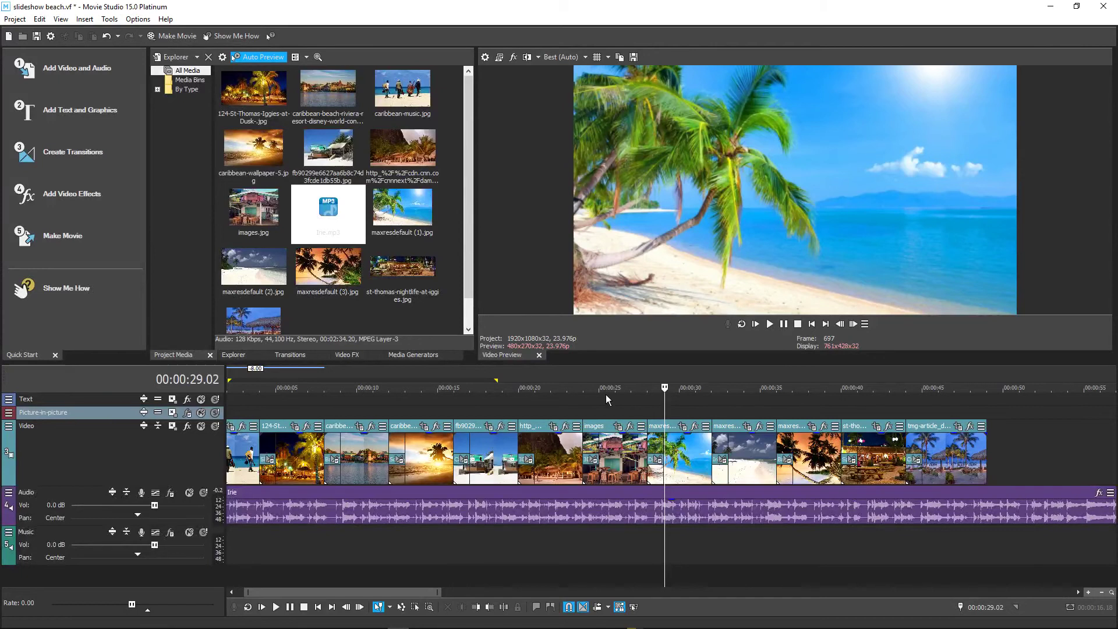
left_click(655, 403)
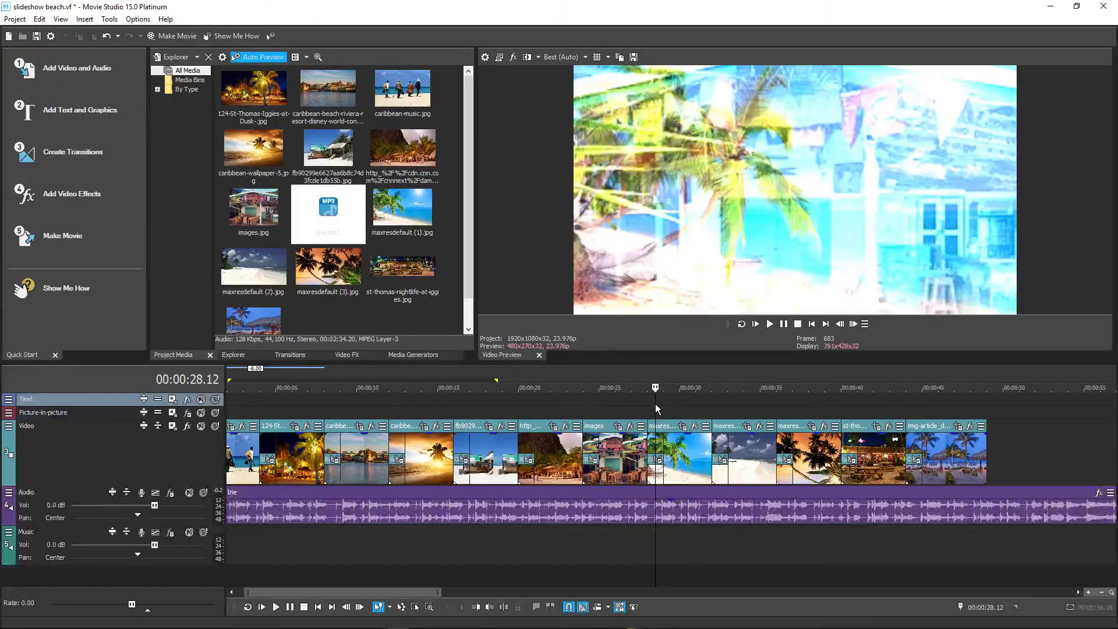
left_click(713, 411)
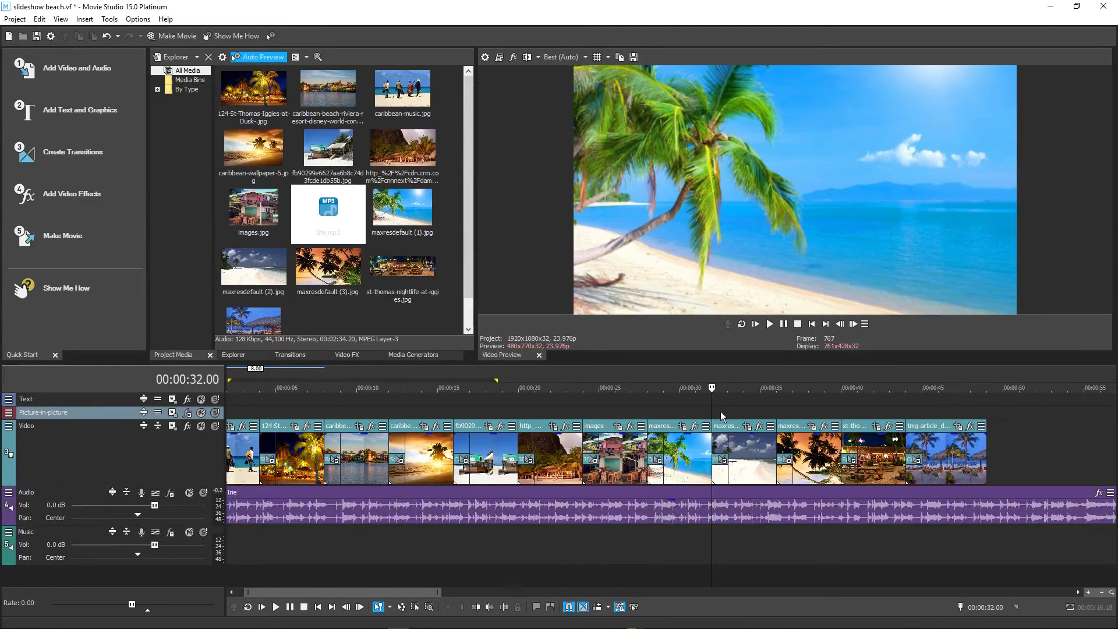
left_click(721, 411)
scroll(721, 411, "up", 2)
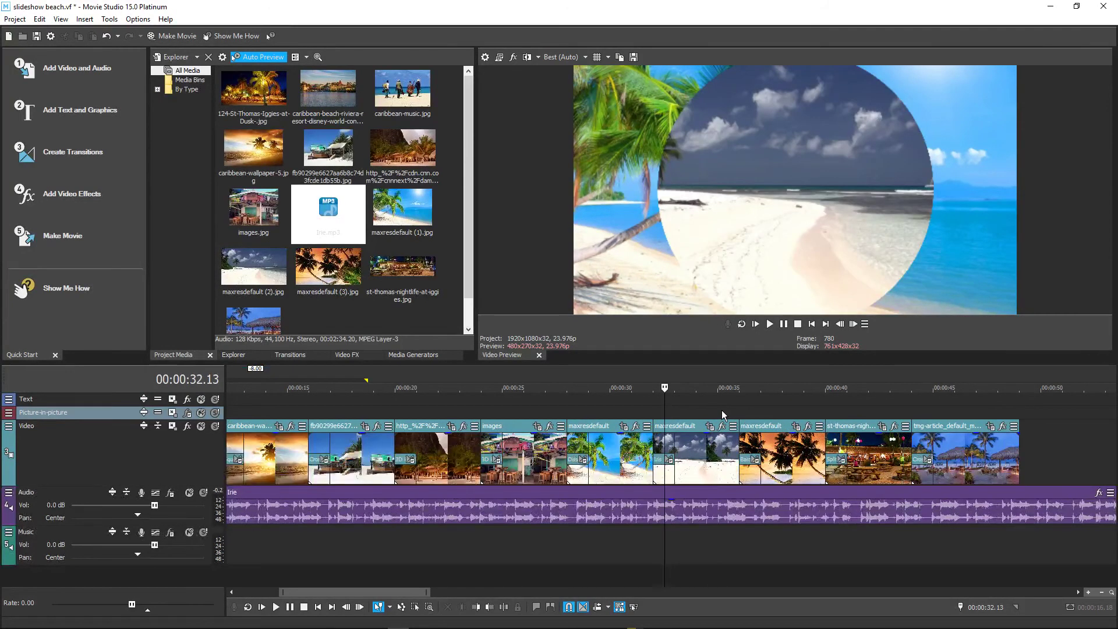
key("Right")
key("Right")
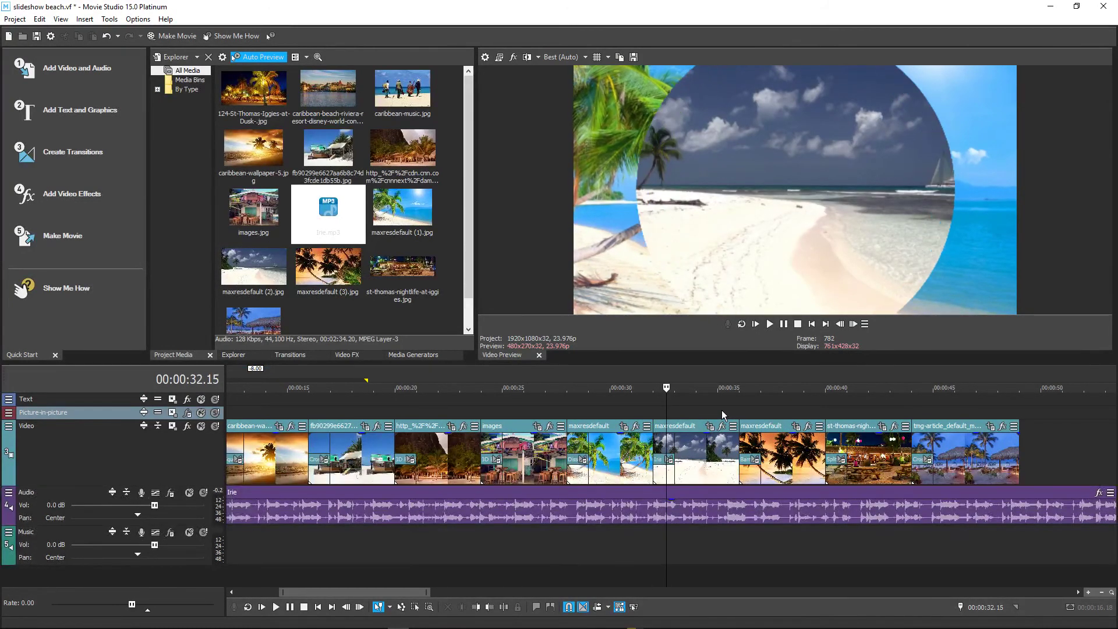
key("Left")
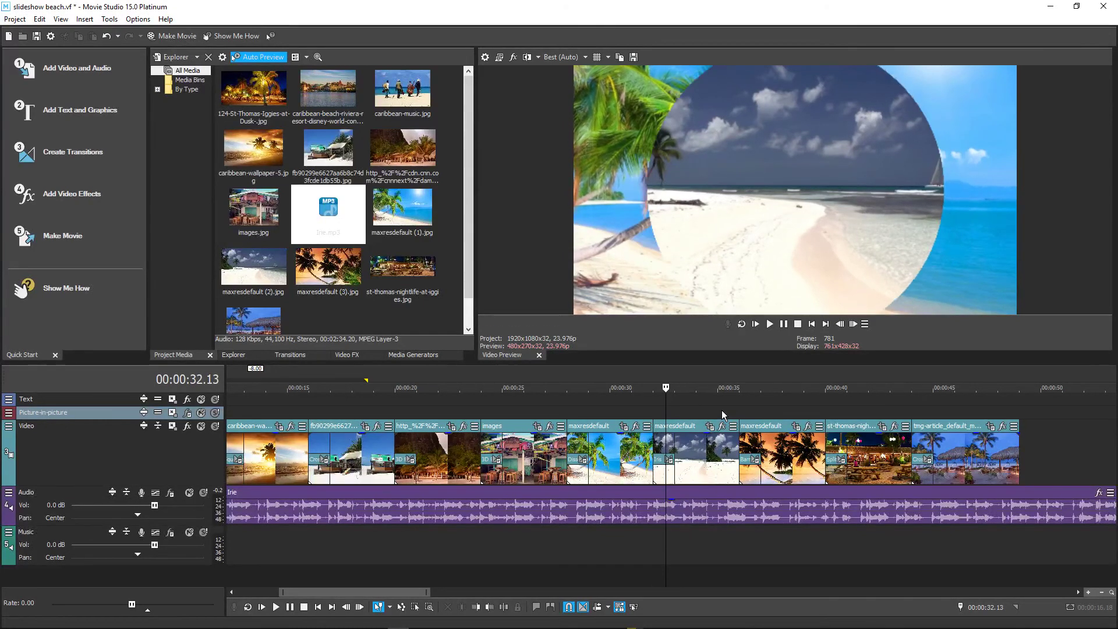
key("Left")
key("Left")
key("Left")
key("Left")
key("Left")
key("Left")
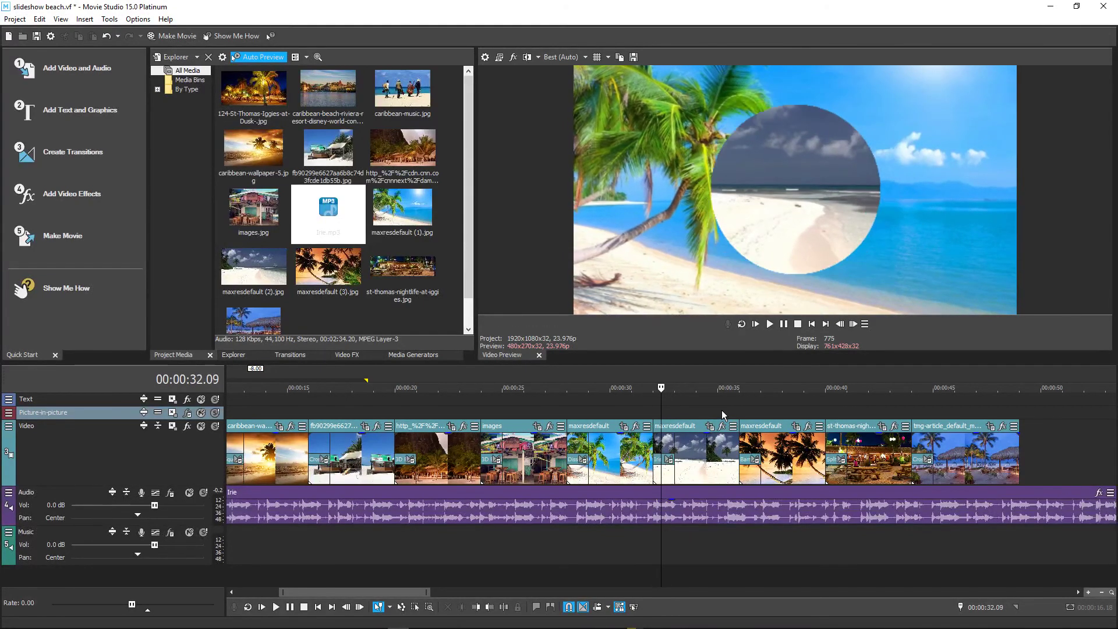
key("Right")
key("Left")
key("Left")
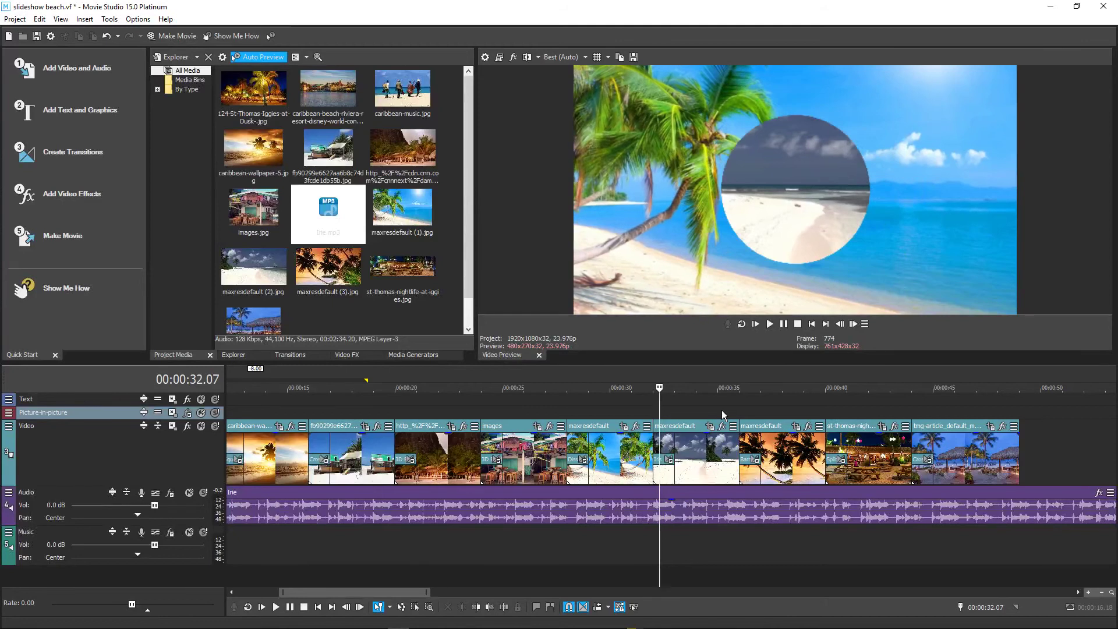
key("Left")
key("Left")
key("Left")
key("Left")
key("Left")
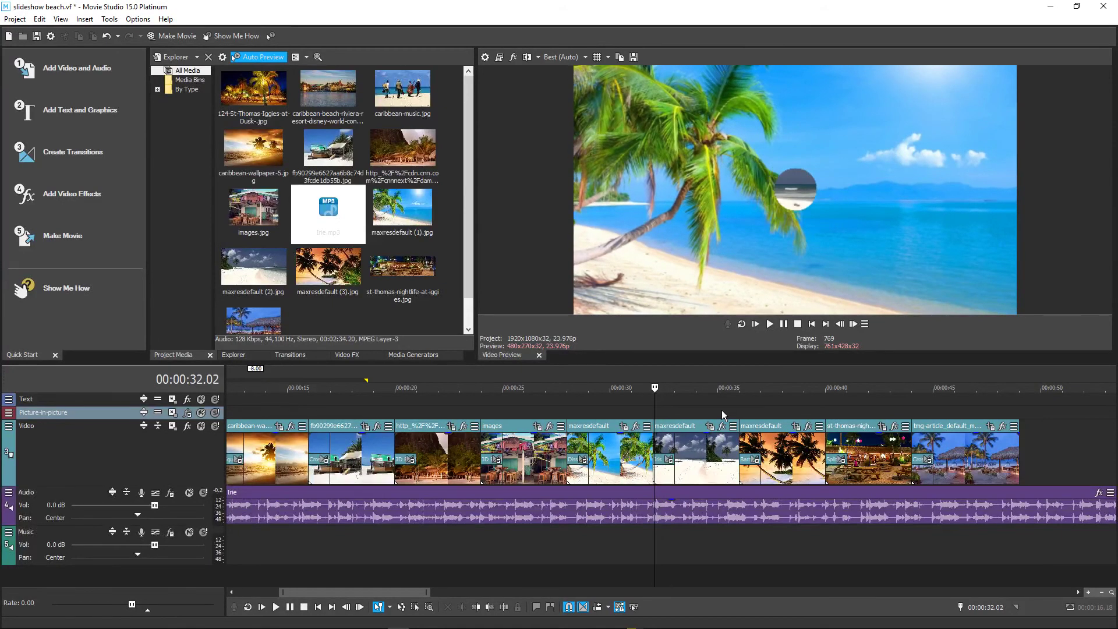
key("Right")
key("Right")
key("Right")
key("Right")
key("Right")
key("Right")
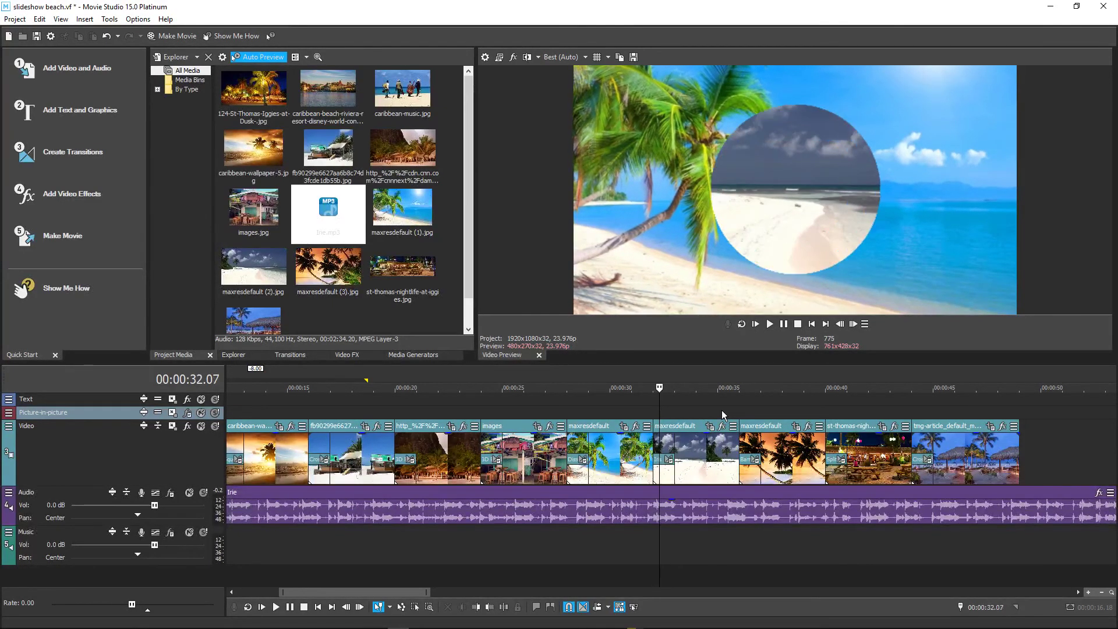
key("Left")
key("Left")
key("Left")
key("Left")
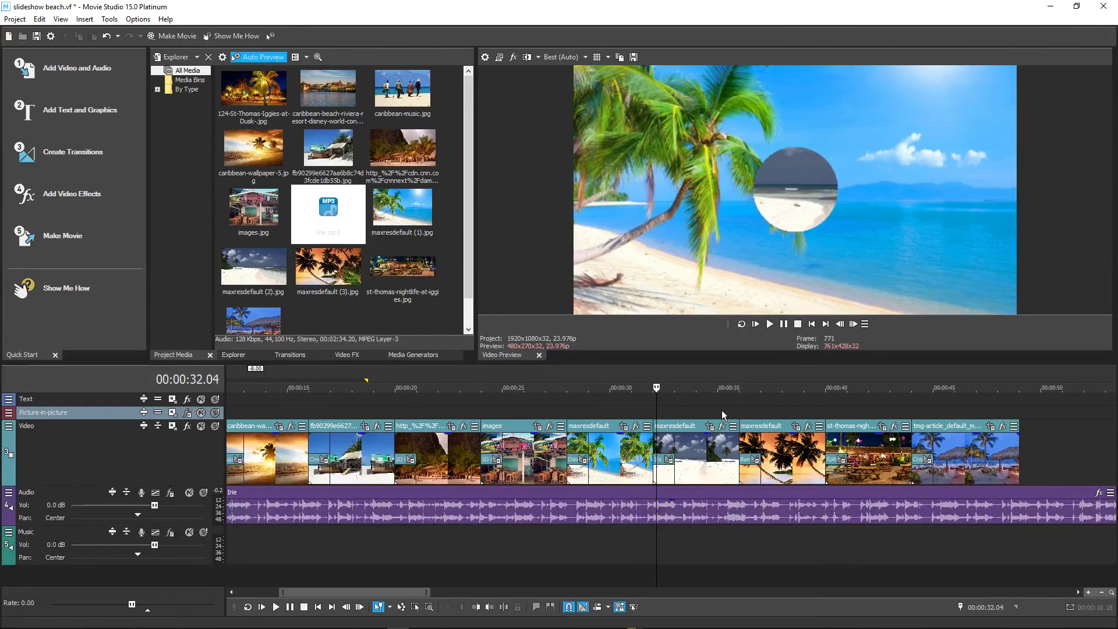
key("Right")
key("Right")
key("Left")
key("Left")
key("Left")
key("Left")
key("Left")
key("Left")
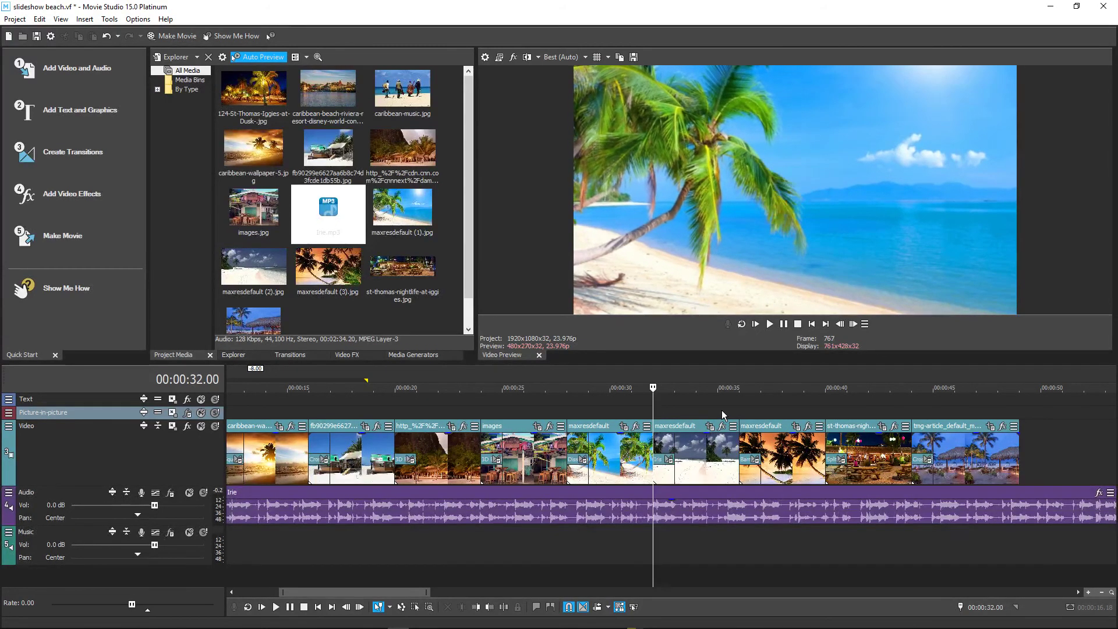
key("Right")
key("Right")
key("Right")
key("Right")
key("Right")
key("Right")
key("Right")
key("Right")
key("Right")
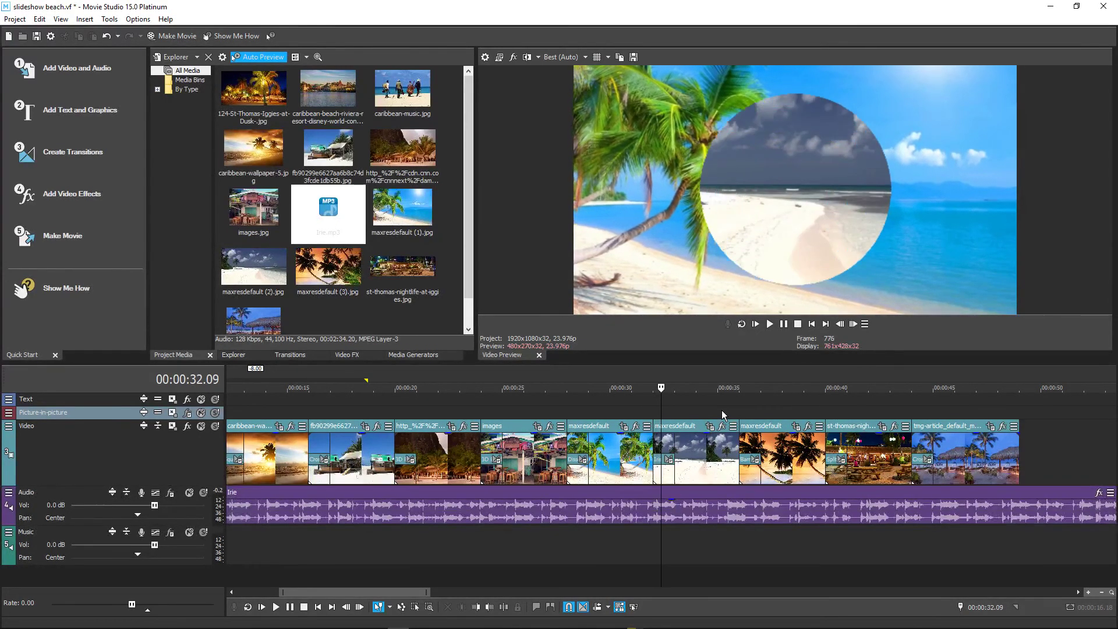
key("Right")
key("Right")
key("Right")
key("Right")
key("Right")
key("Right")
key("Right")
key("Right")
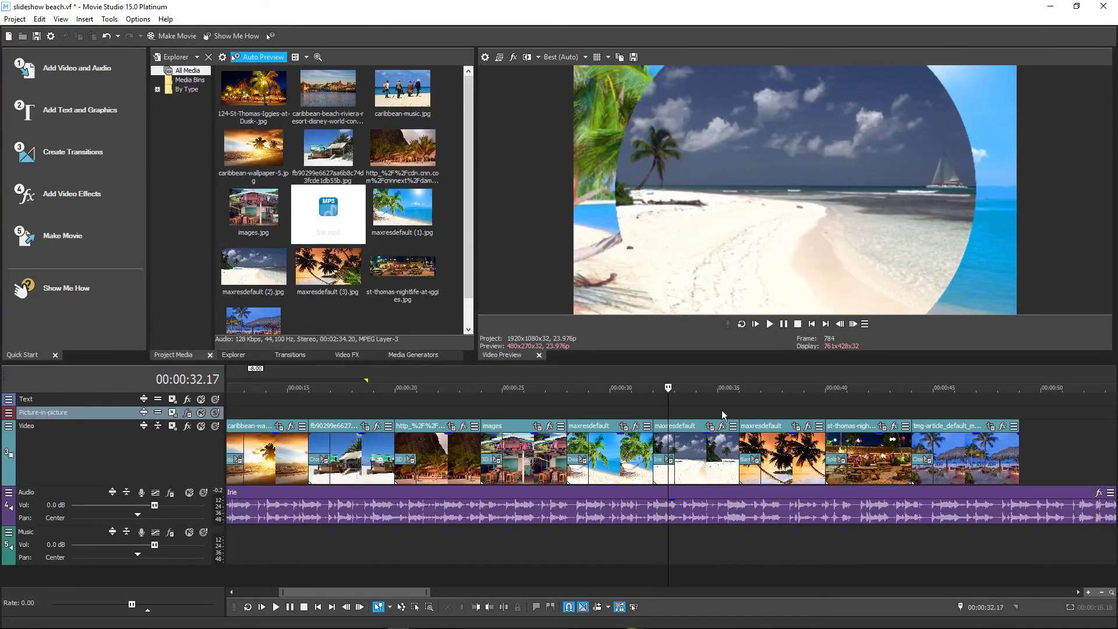
key("Right")
key("Right")
key("Right")
key("Right")
key("Right")
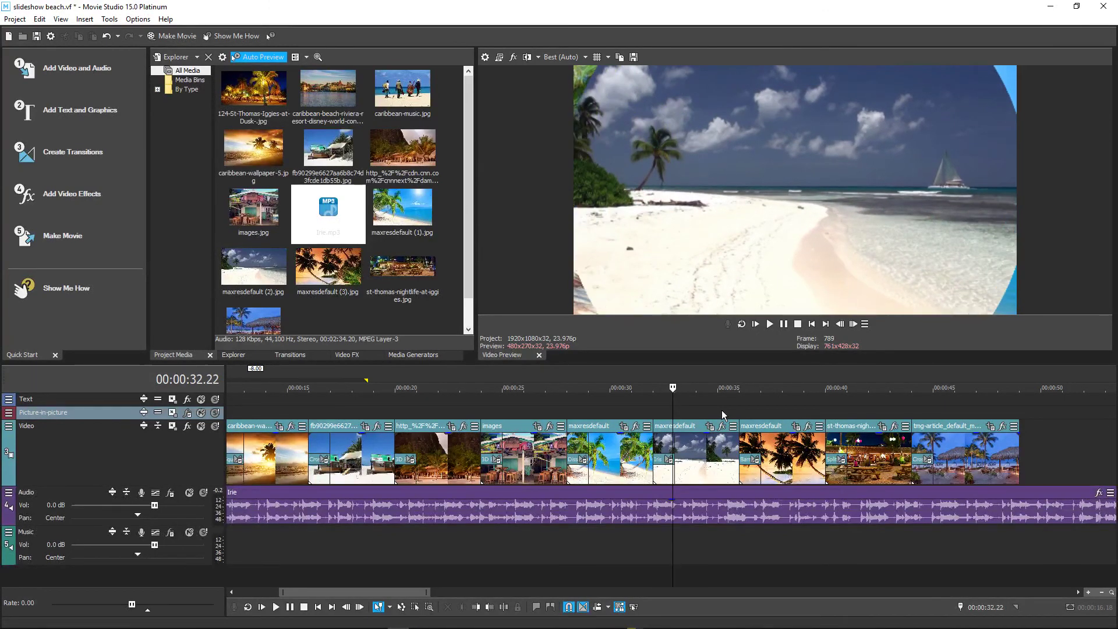
Preview the transition from maxresdefault (2) to maxresdefault (3), starting at about 36 seconds.
left_click(739, 406)
key("space")
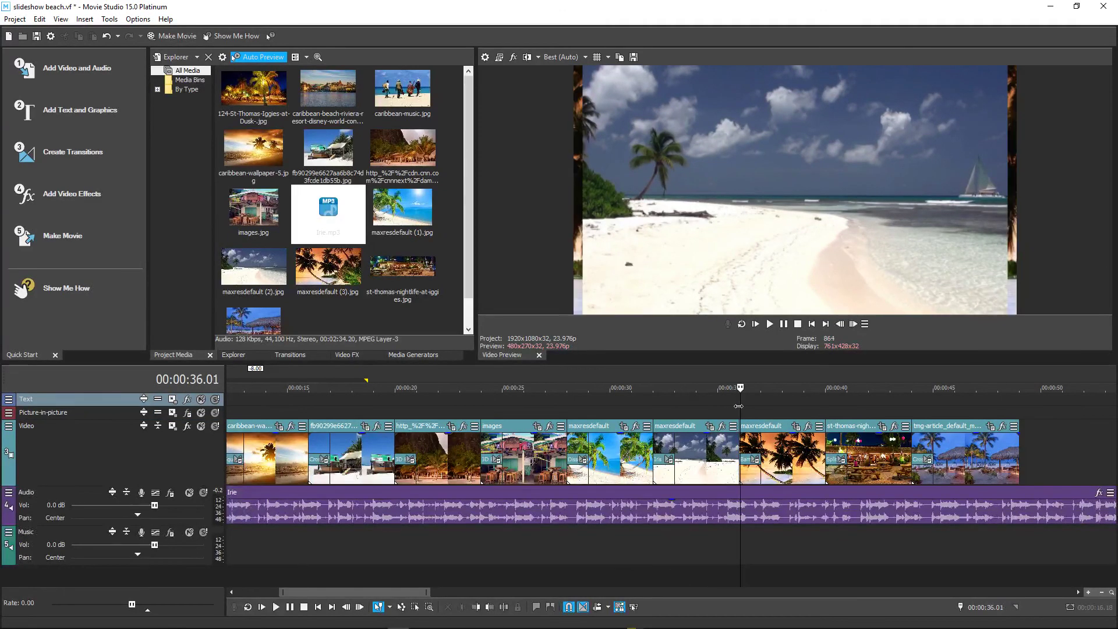